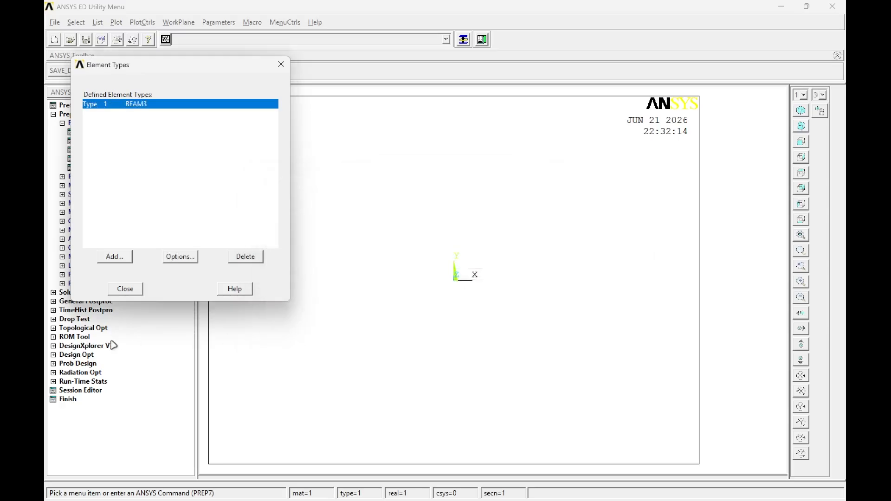
# Step: Start a real constant set for the BEAM3 element type and set its cross-sectional area to 0.01*0.01
pyautogui.click(125, 289)
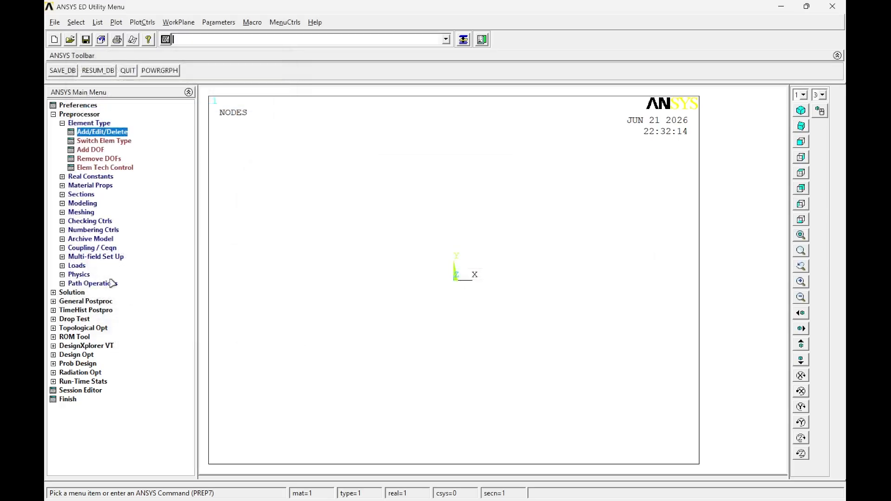
pyautogui.click(94, 176)
pyautogui.click(105, 141)
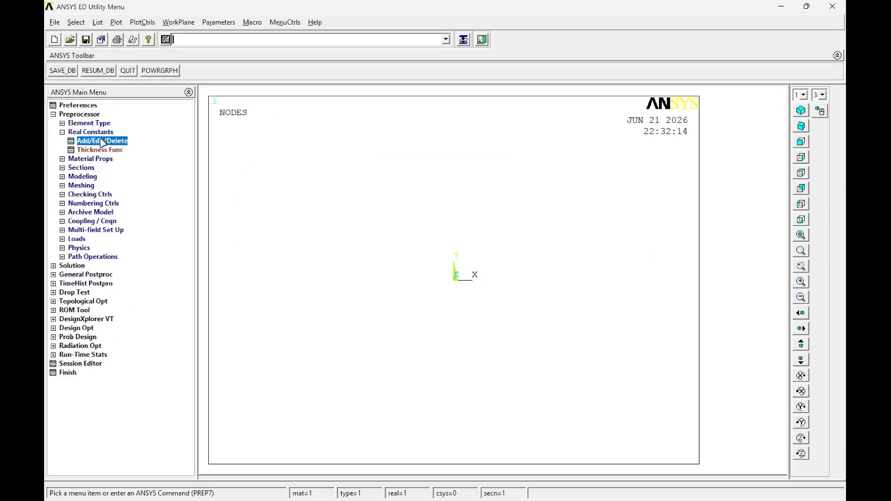
pyautogui.click(114, 239)
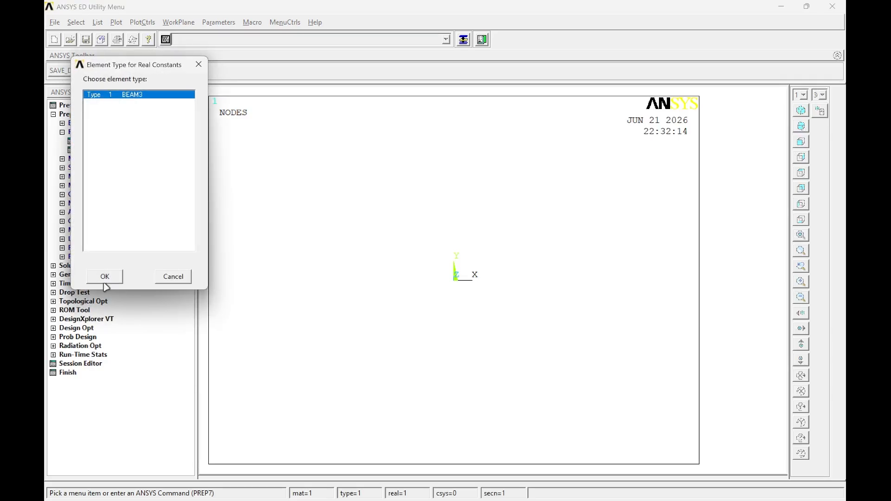
pyautogui.click(105, 276)
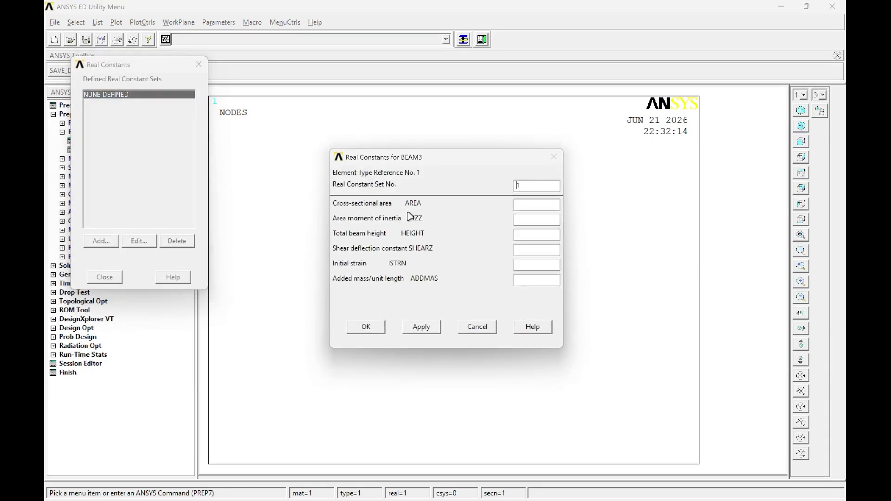
pyautogui.click(528, 205)
pyautogui.write('0.01')
pyautogui.write('*0.01')
# Step: Set the BEAM3 area moment of inertia to 0.01*0.01**3/12 and the total beam height to 0.01
pyautogui.write('0.01')
pyautogui.write('*0.01')
pyautogui.write('**2')
pyautogui.press('BackSpace')
pyautogui.write('3/12')
pyautogui.click(517, 236)
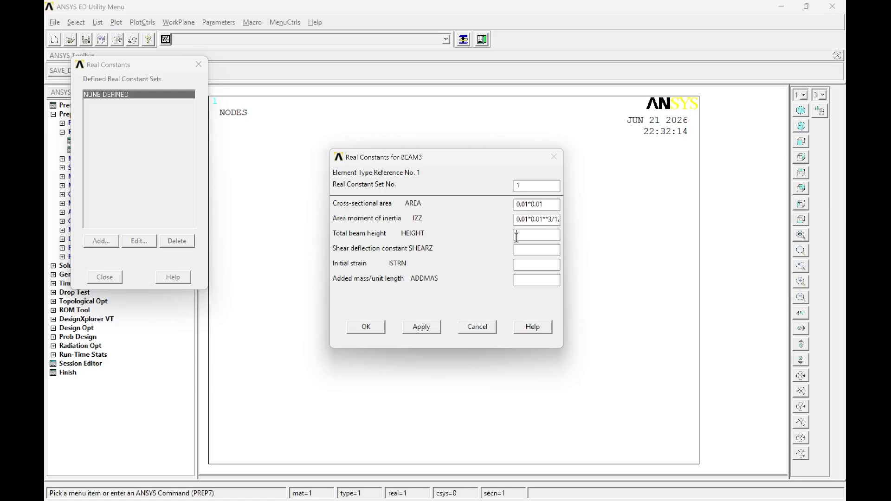
pyautogui.write('0.01')
pyautogui.click(369, 328)
pyautogui.click(101, 277)
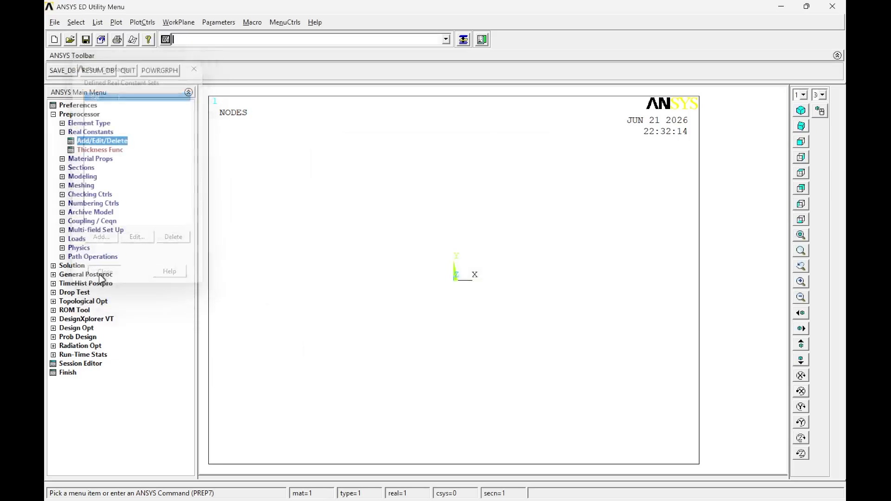
# Step: Define a linear elastic isotropic model for material 1 with EX 206800e6 and PRXY 0.27
pyautogui.click(101, 159)
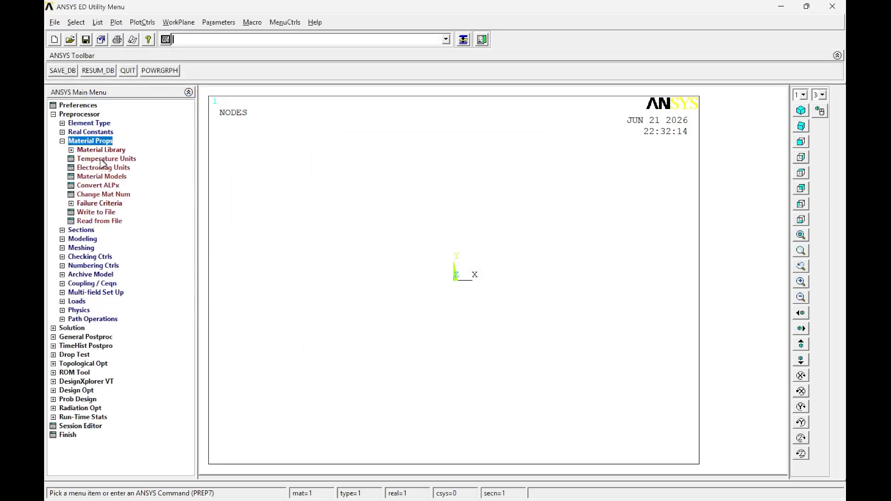
pyautogui.click(108, 176)
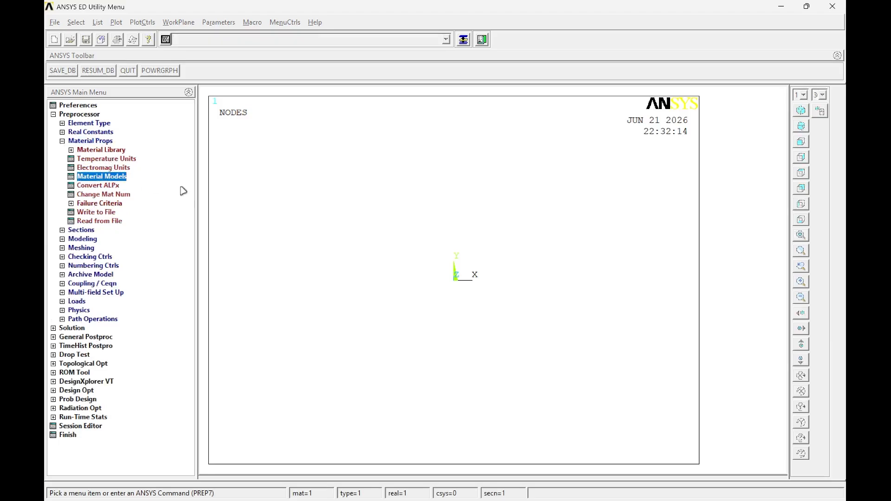
pyautogui.doubleClick(473, 228)
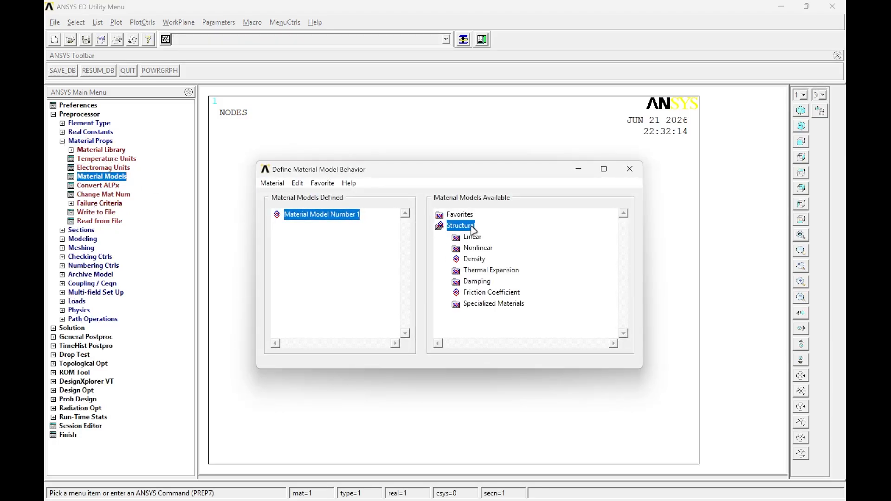
pyautogui.doubleClick(472, 237)
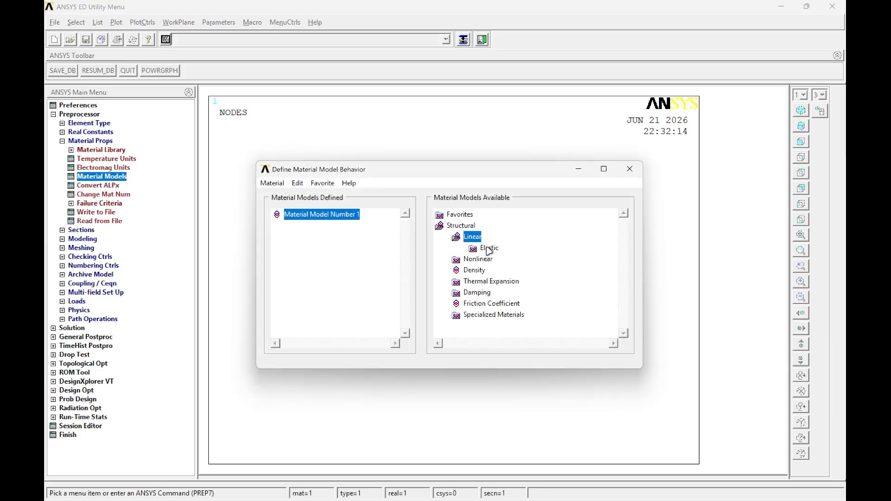
pyautogui.doubleClick(489, 249)
pyautogui.doubleClick(506, 260)
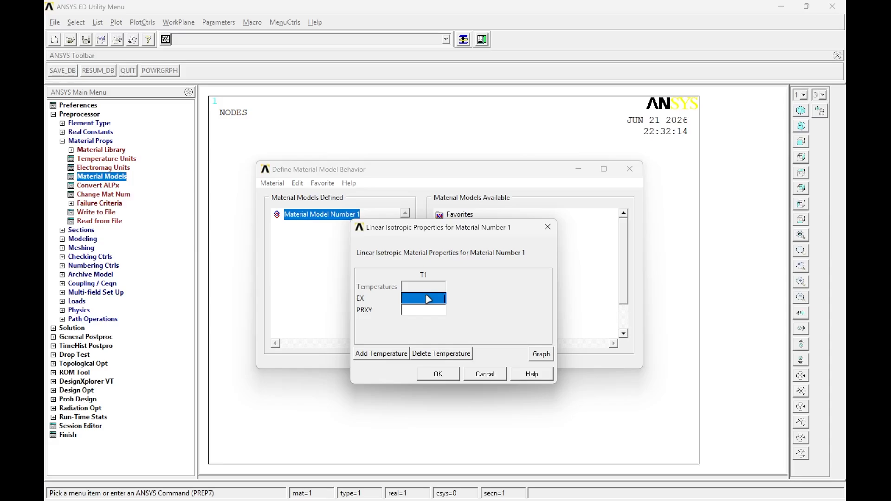
pyautogui.write('206800e6')
pyautogui.press('Tab')
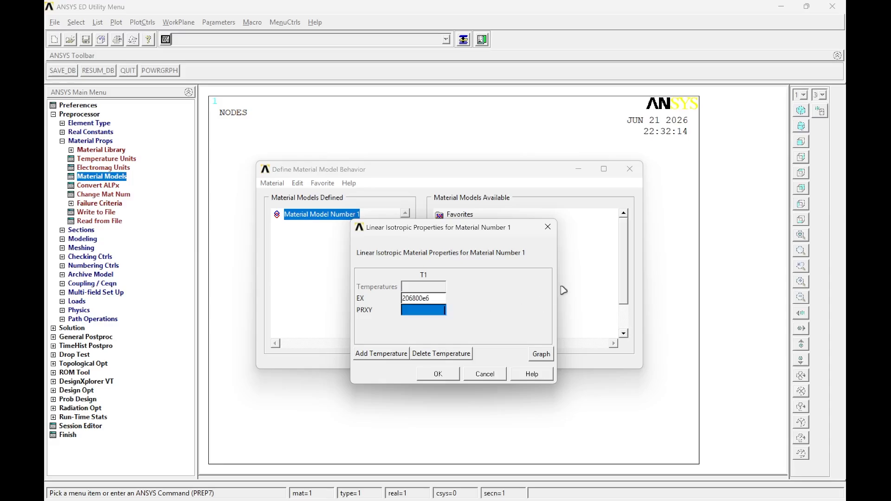
pyautogui.write('0')
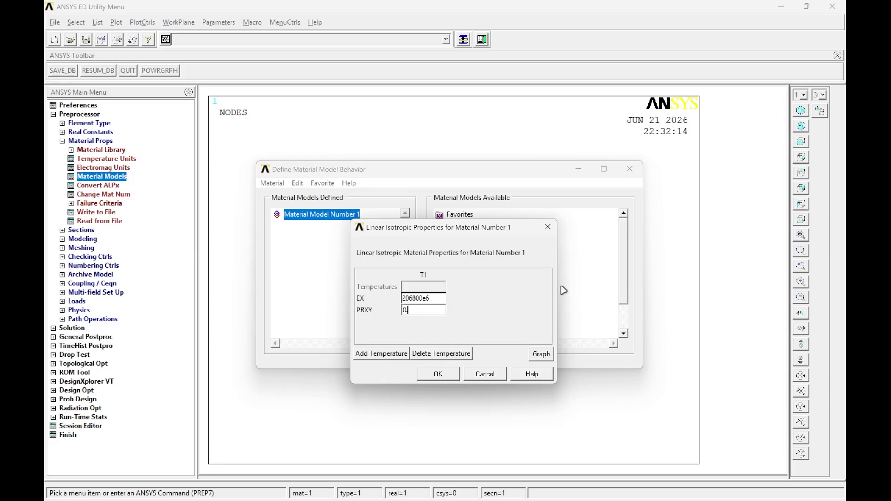
pyautogui.write('.27')
pyautogui.click(438, 374)
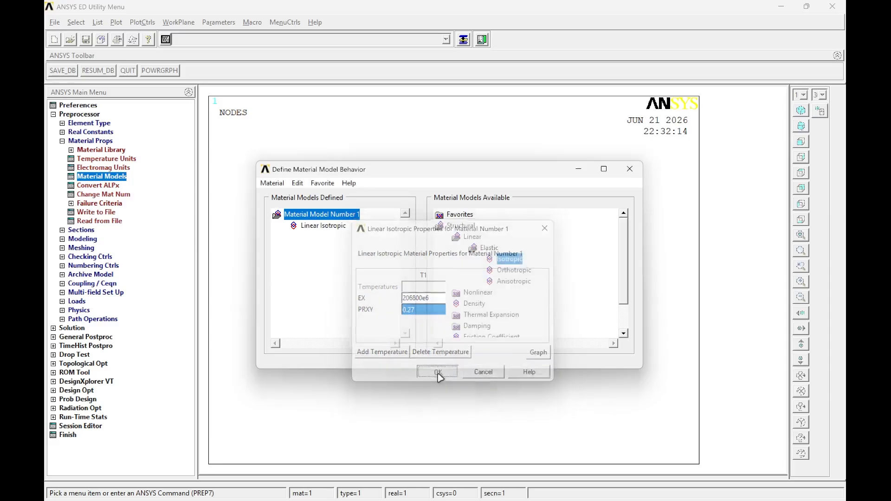
pyautogui.click(629, 169)
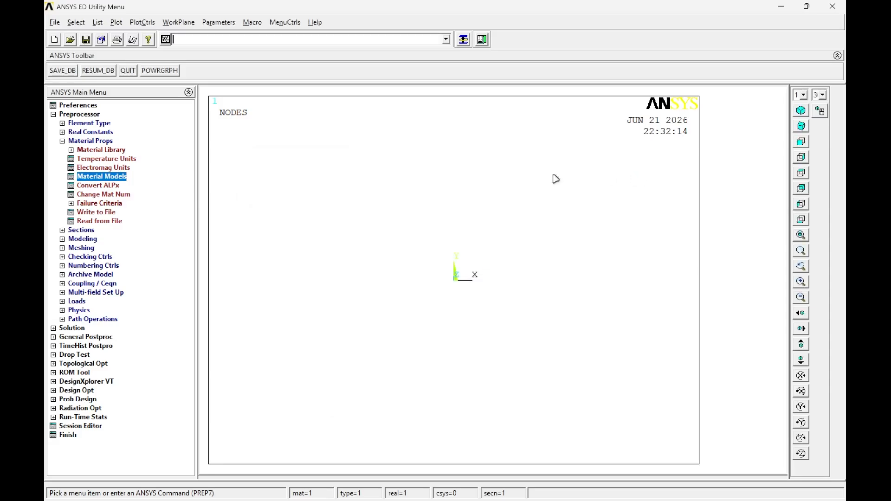
# Step: Add a density of 7830 to material model number 1
pyautogui.click(122, 178)
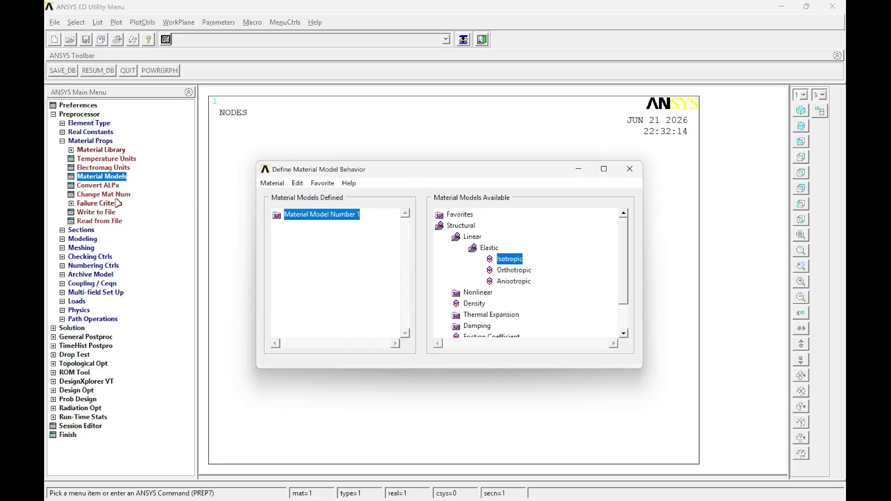
pyautogui.click(473, 307)
pyautogui.doubleClick(472, 304)
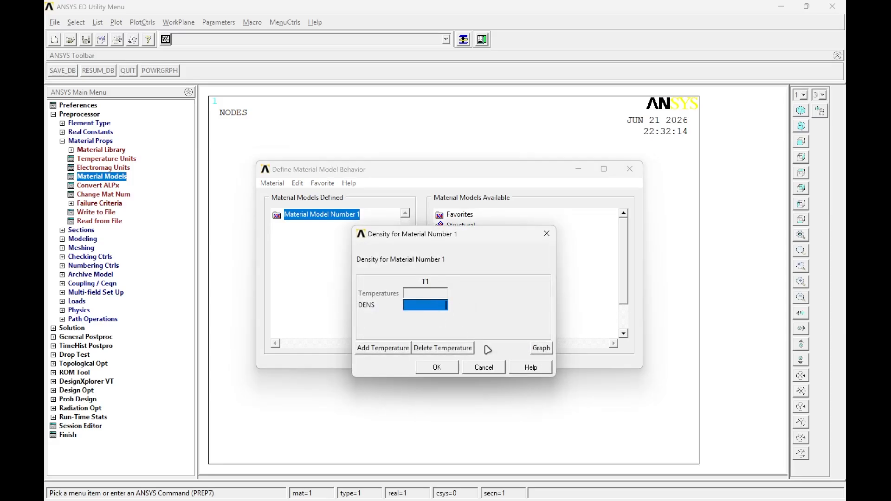
pyautogui.click(483, 368)
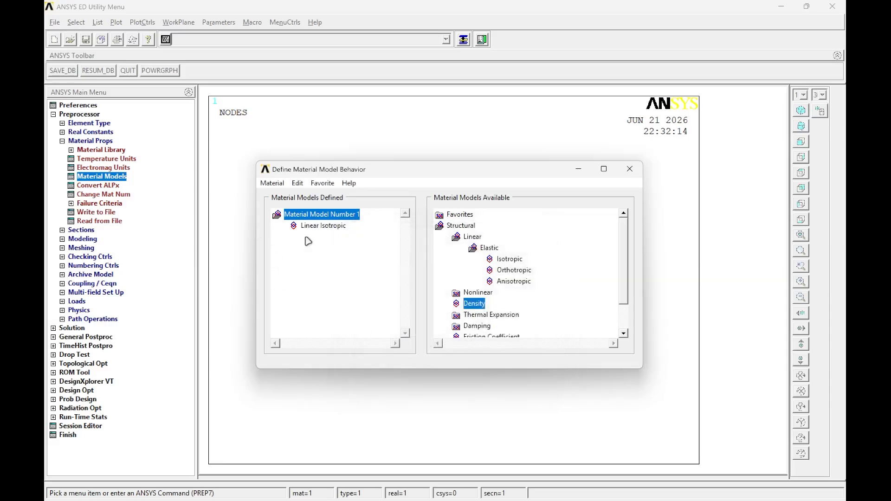
pyautogui.doubleClick(475, 304)
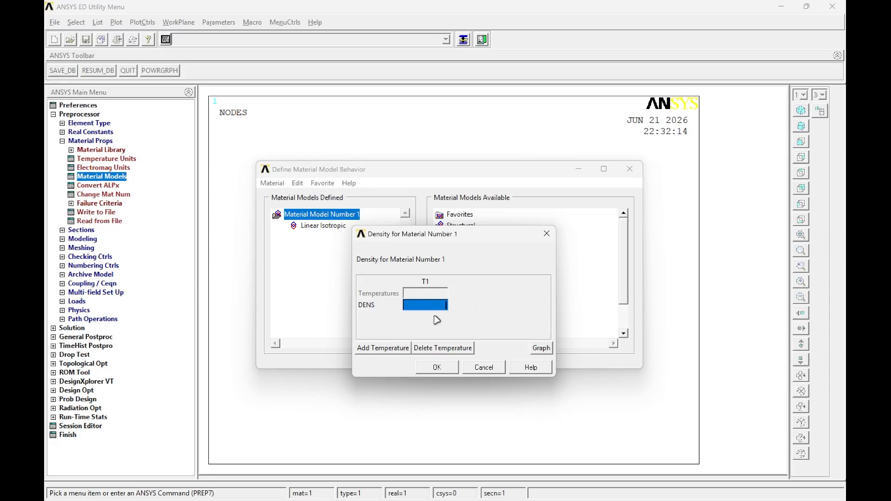
pyautogui.write('7830')
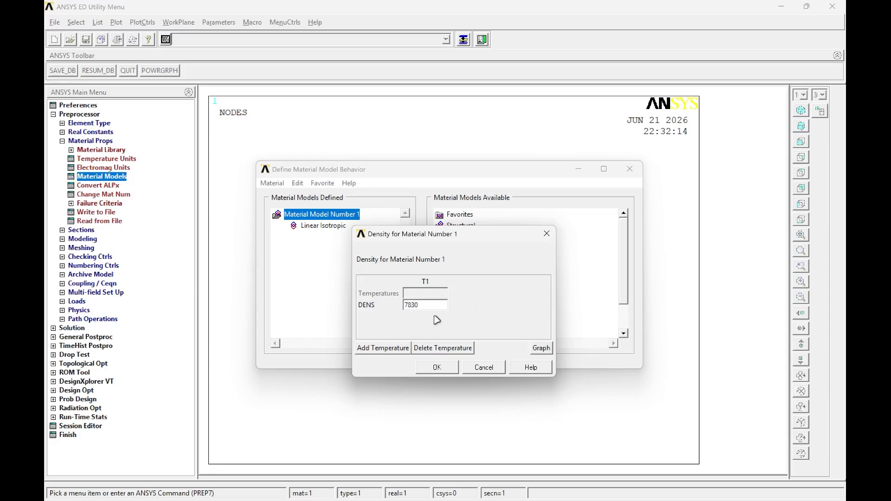
pyautogui.click(436, 367)
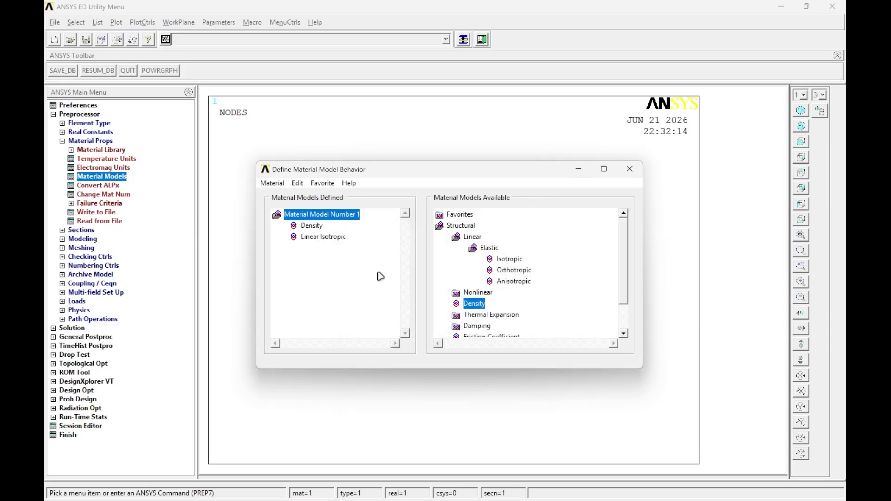
pyautogui.click(629, 169)
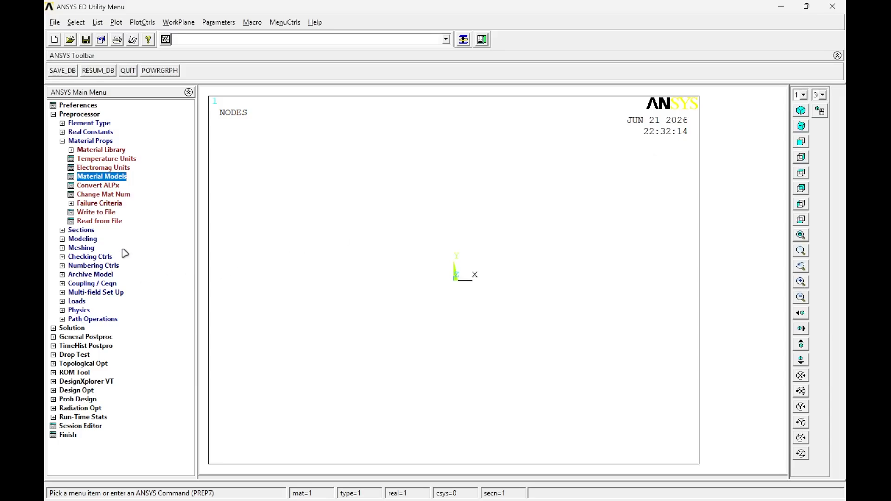
# Step: Create keypoint 1 at location 0, 0, 0 in the active coordinate system
pyautogui.click(91, 239)
pyautogui.click(89, 177)
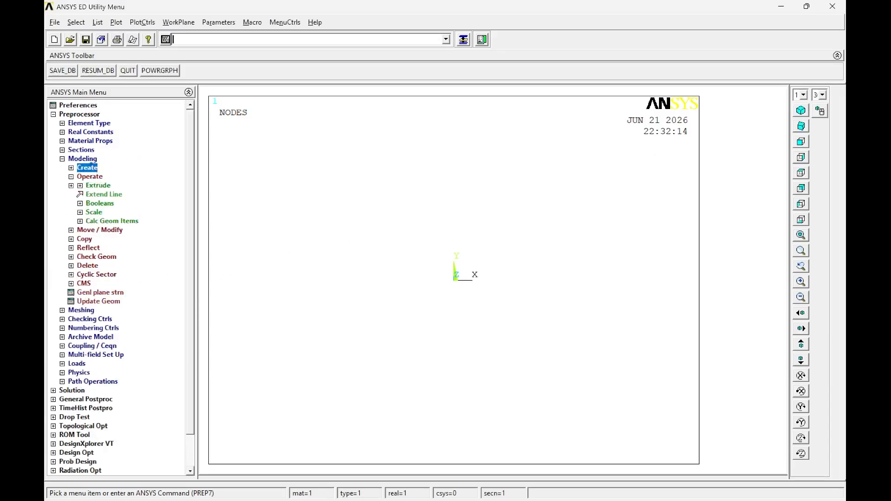
pyautogui.click(88, 168)
pyautogui.click(98, 177)
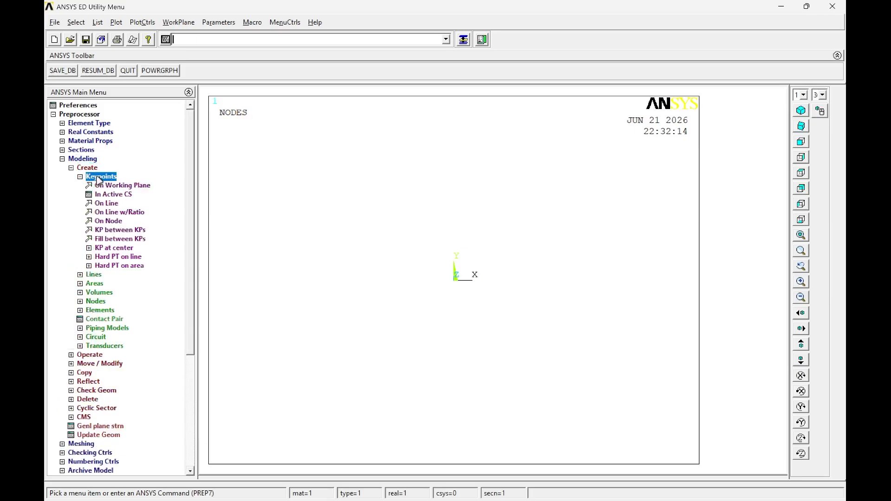
pyautogui.click(107, 194)
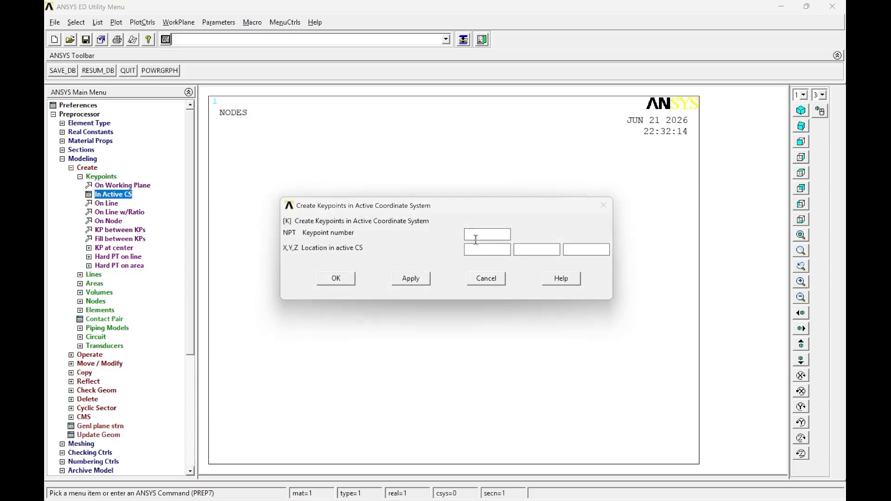
pyautogui.write('1')
pyautogui.write('0')
pyautogui.write('0')
pyautogui.press('Tab')
pyautogui.write('0')
pyautogui.click(411, 278)
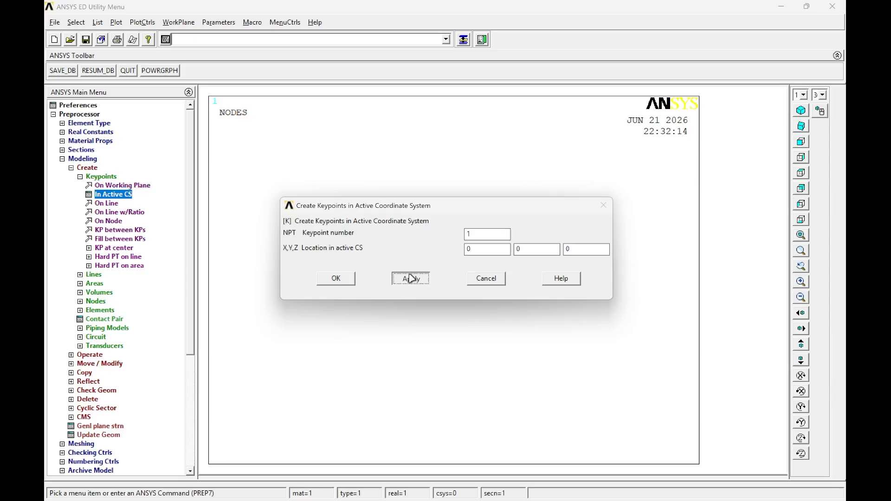
# Step: Create keypoint 2 at location 1, 0, 0 in the active coordinate system
pyautogui.doubleClick(484, 234)
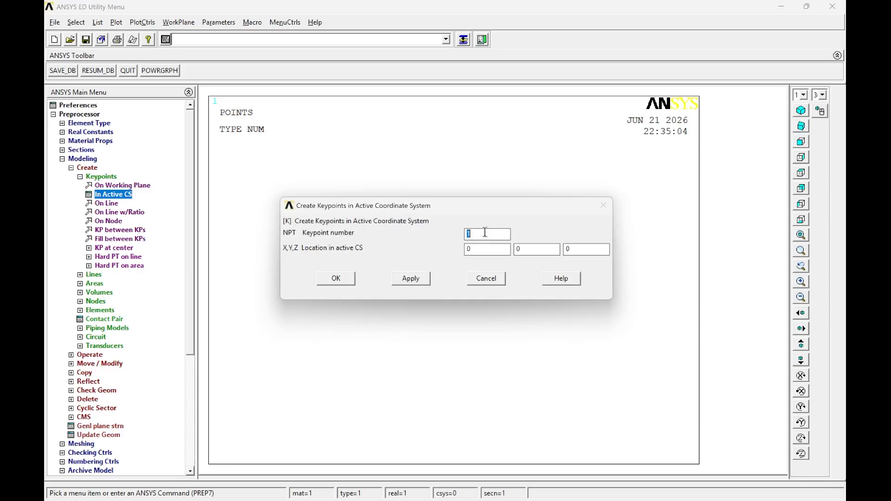
pyautogui.write('2')
pyautogui.write('1')
pyautogui.click(342, 282)
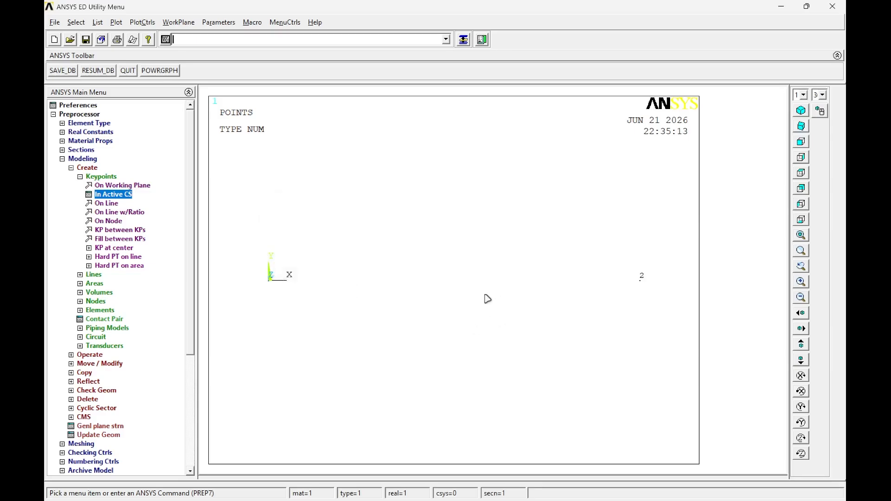
# Step: Create a straight line from keypoint 1 to keypoint 2
pyautogui.click(88, 276)
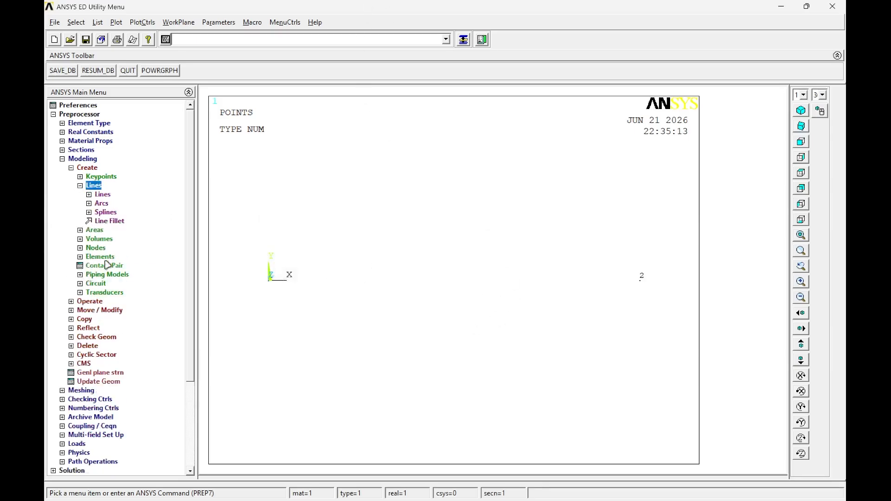
pyautogui.click(103, 195)
pyautogui.click(105, 204)
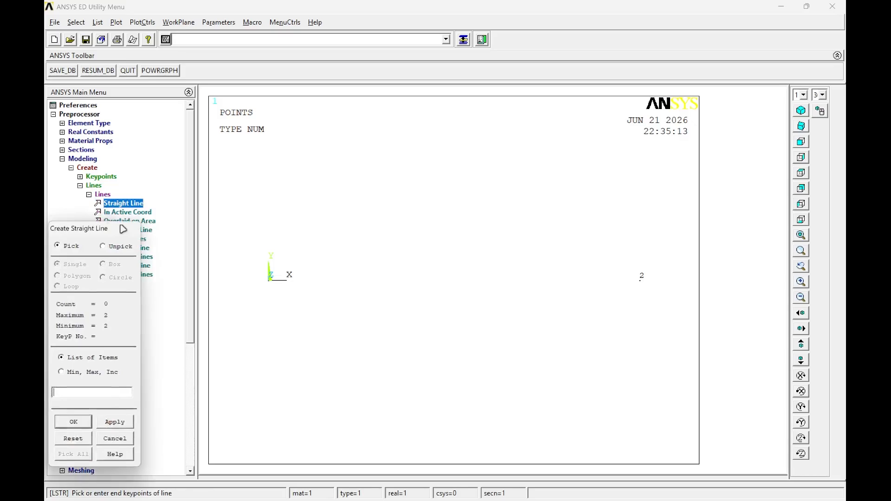
pyautogui.click(241, 295)
pyautogui.click(599, 362)
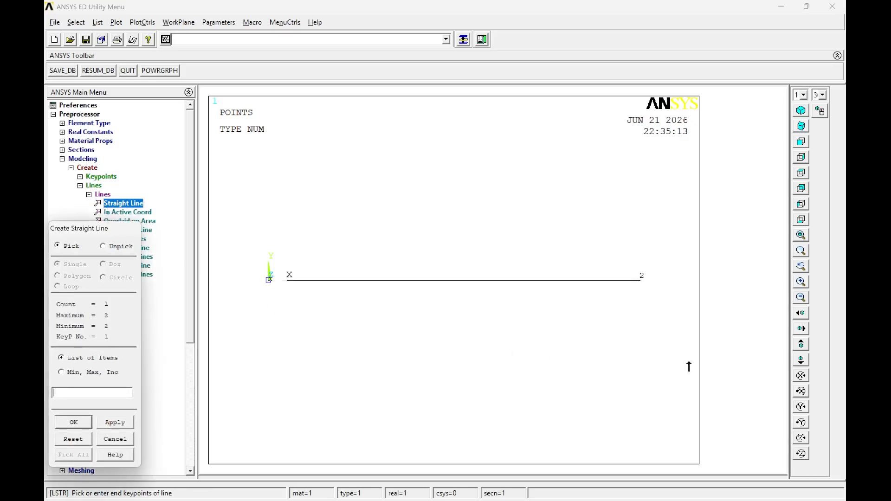
pyautogui.click(73, 421)
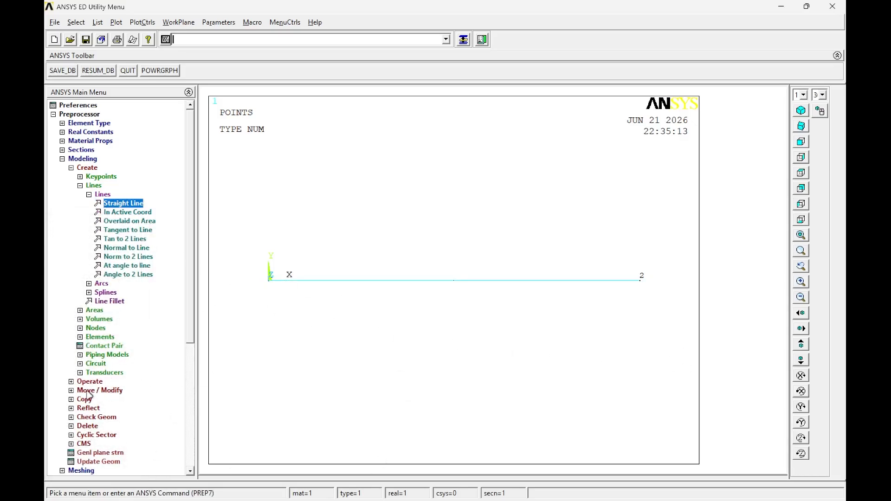
# Step: Set 5 element divisions on all selected lines and mesh the beam line between the two keypoints
pyautogui.click(71, 168)
pyautogui.click(68, 265)
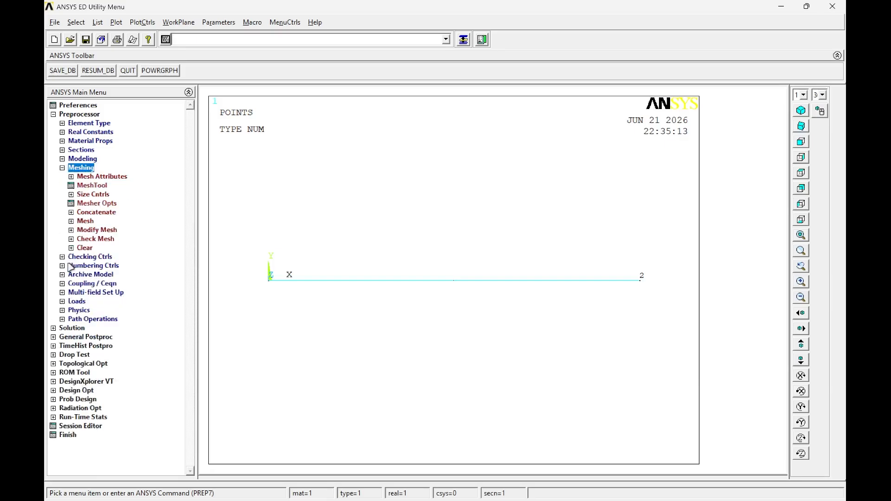
pyautogui.click(94, 195)
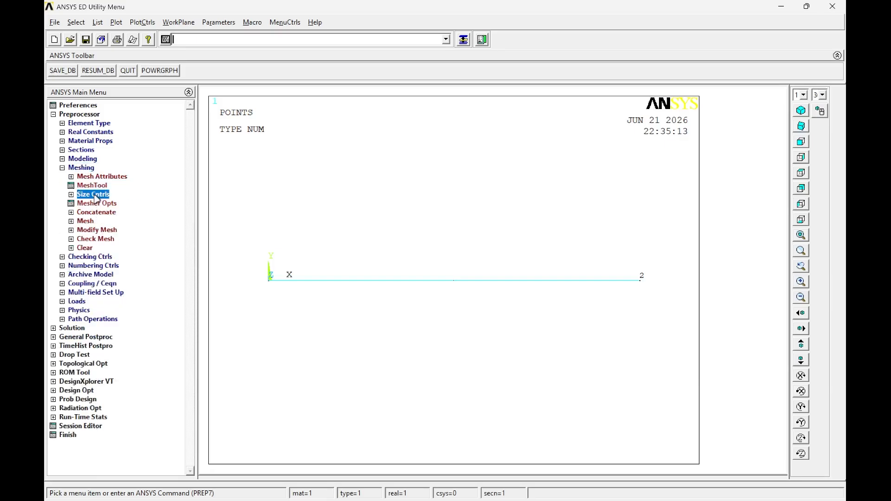
pyautogui.click(104, 213)
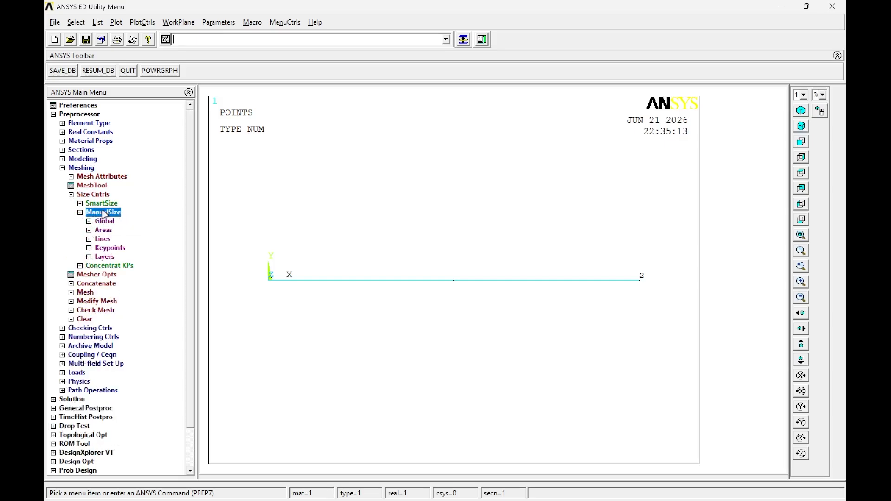
pyautogui.click(104, 239)
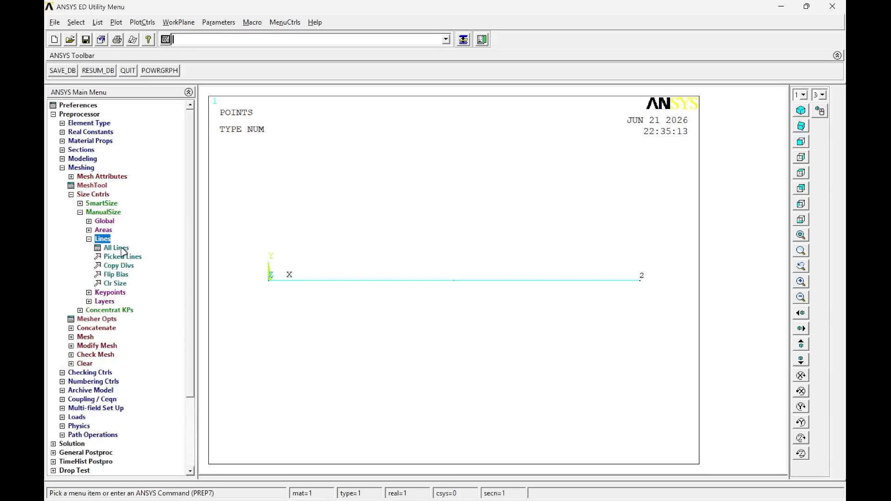
pyautogui.click(123, 250)
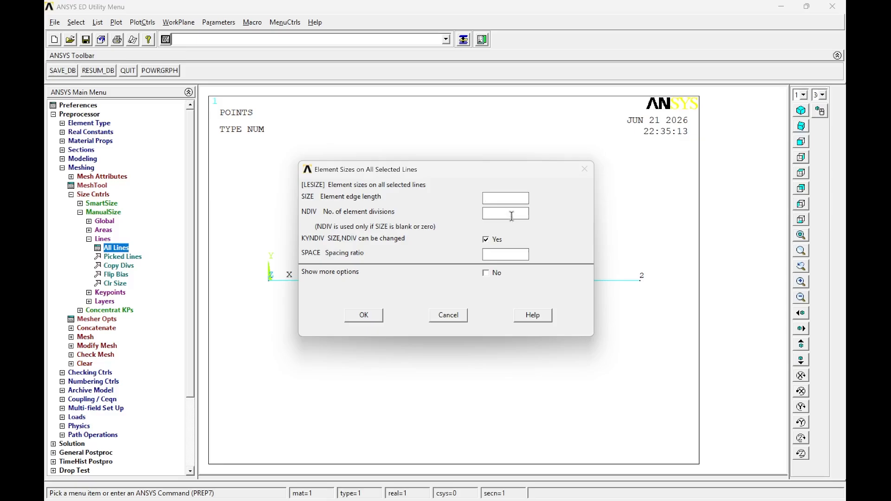
pyautogui.click(513, 215)
pyautogui.write('5')
pyautogui.click(364, 316)
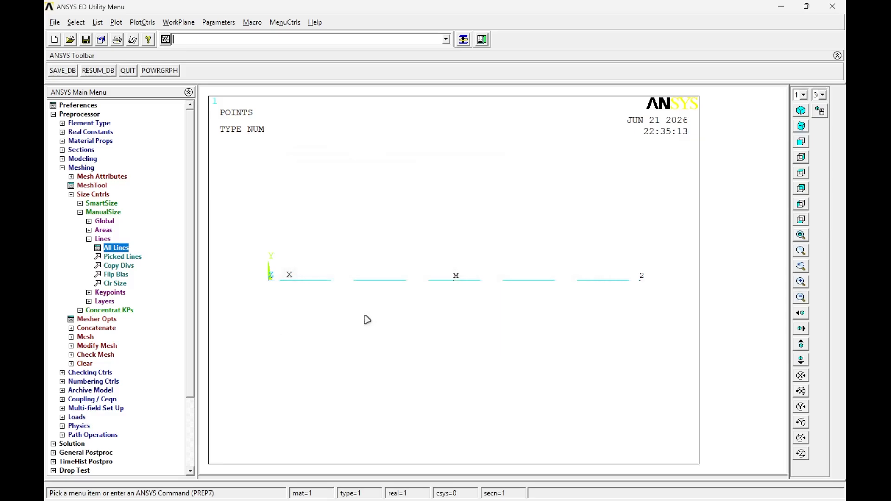
pyautogui.click(83, 337)
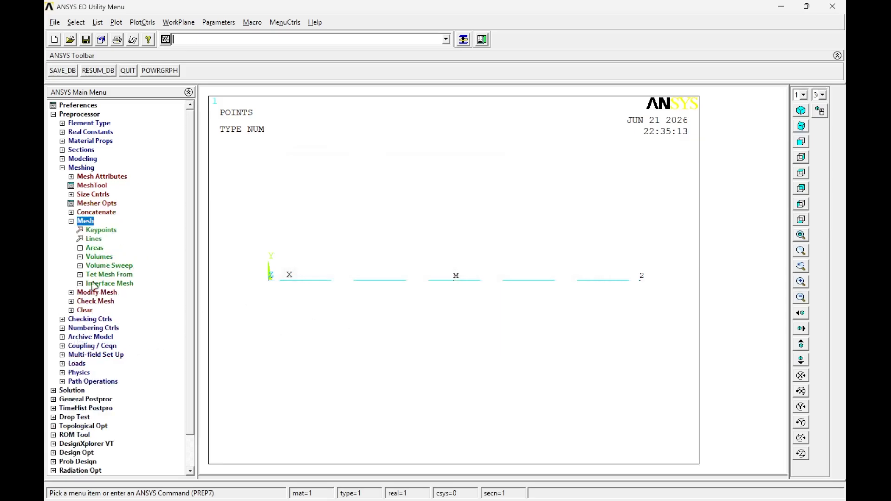
pyautogui.click(94, 238)
# Step: Define a new analysis of type Modal in the preprocessor loads
pyautogui.click(73, 455)
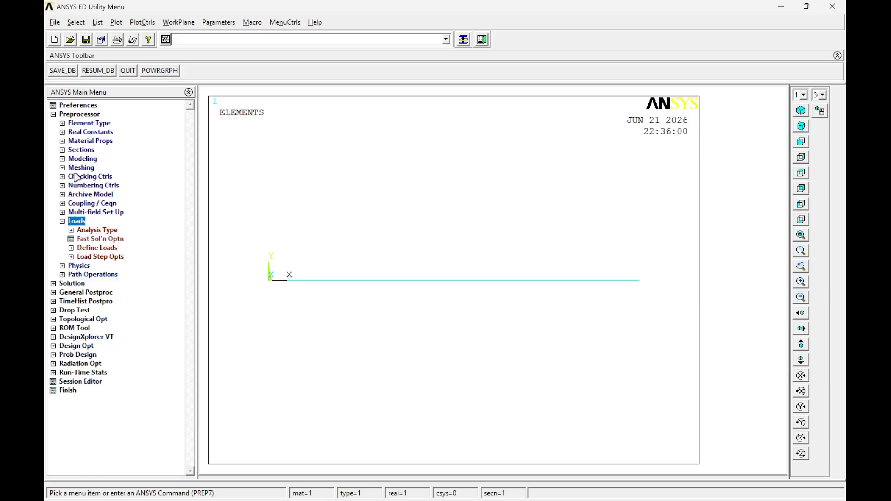
pyautogui.click(110, 231)
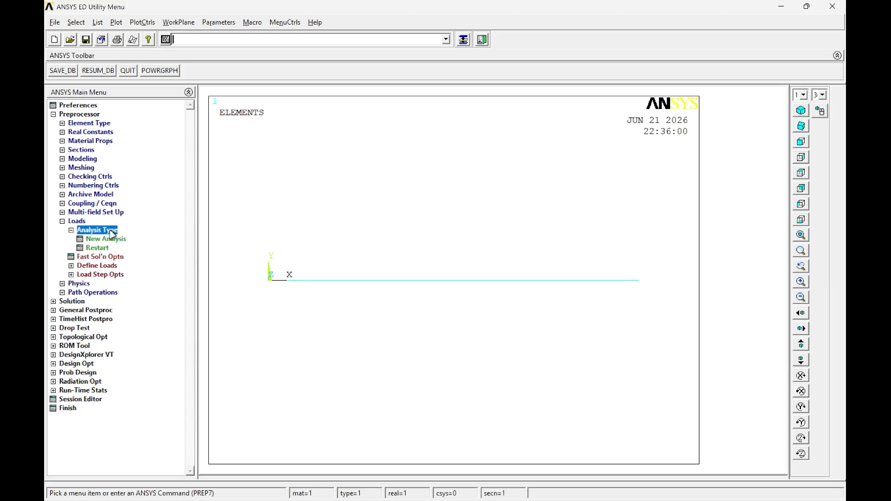
pyautogui.click(89, 238)
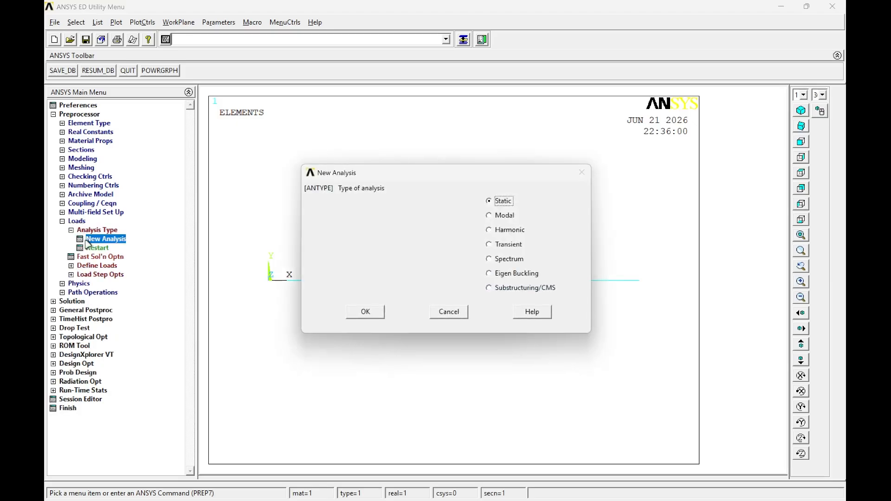
pyautogui.click(498, 217)
pyautogui.click(374, 312)
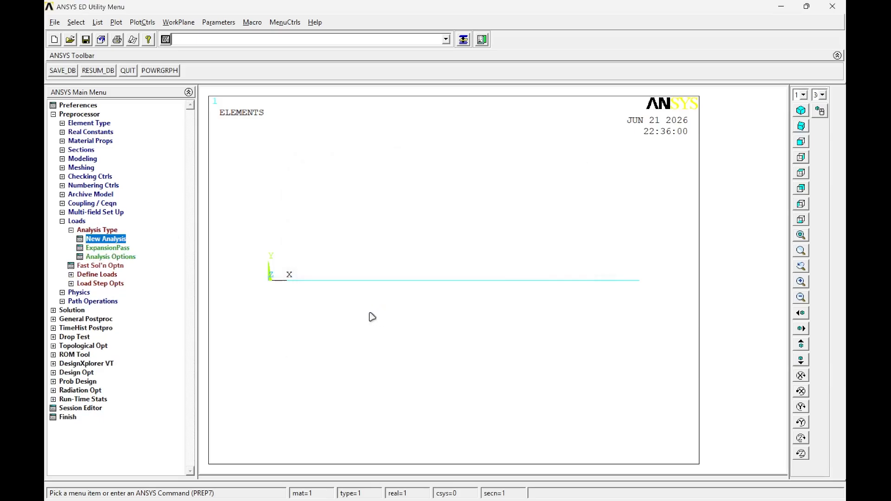
# Step: Set the modal analysis options to the Subspace method with 5 modes to extract and 5 to expand, keeping the default subspace settings
pyautogui.click(116, 257)
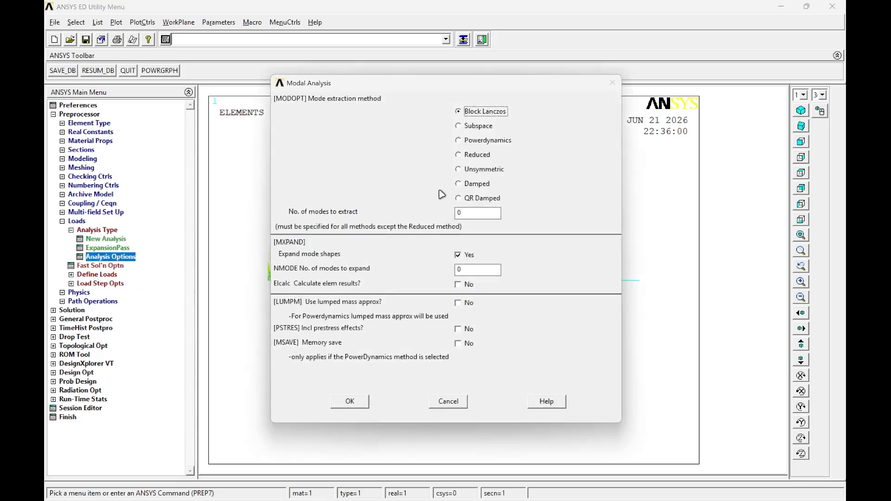
pyautogui.click(488, 126)
pyautogui.doubleClick(462, 213)
pyautogui.write('5')
pyautogui.doubleClick(462, 270)
pyautogui.write('5')
pyautogui.click(348, 401)
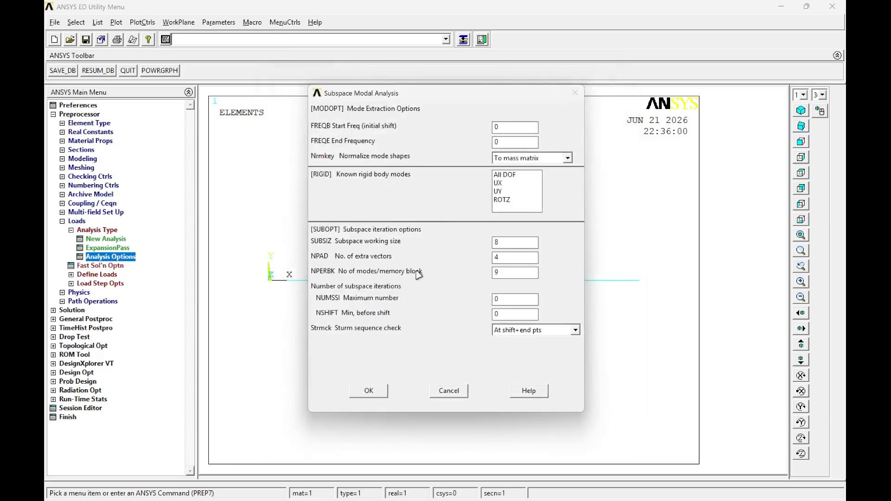
pyautogui.click(369, 391)
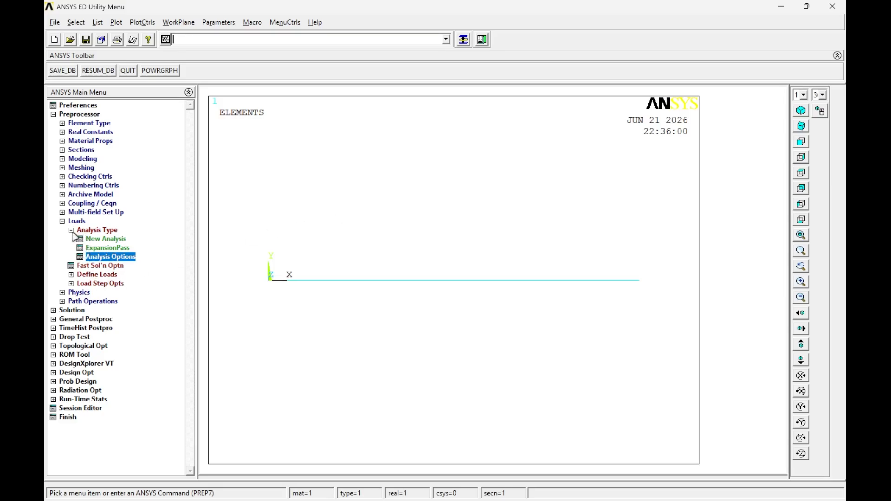
# Step: Constrain all degrees of freedom at the keypoint at the origin with a constant displacement value of 0
pyautogui.click(79, 274)
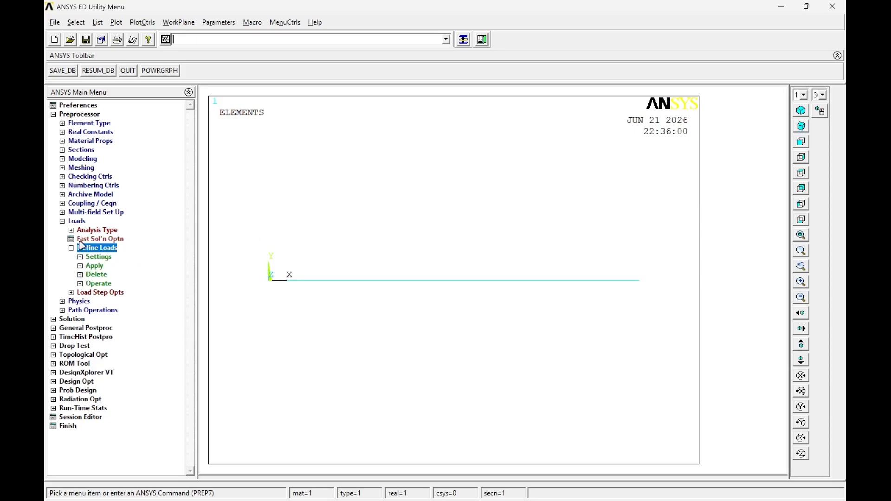
pyautogui.click(94, 266)
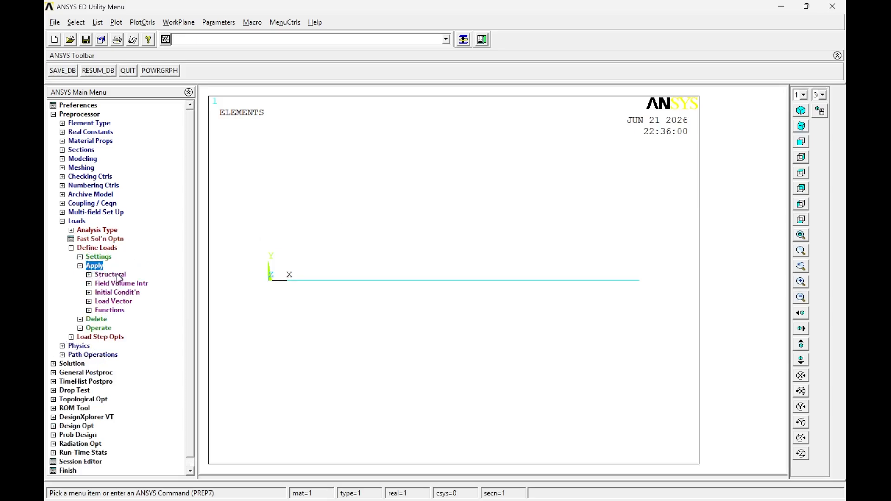
pyautogui.click(112, 274)
pyautogui.click(132, 285)
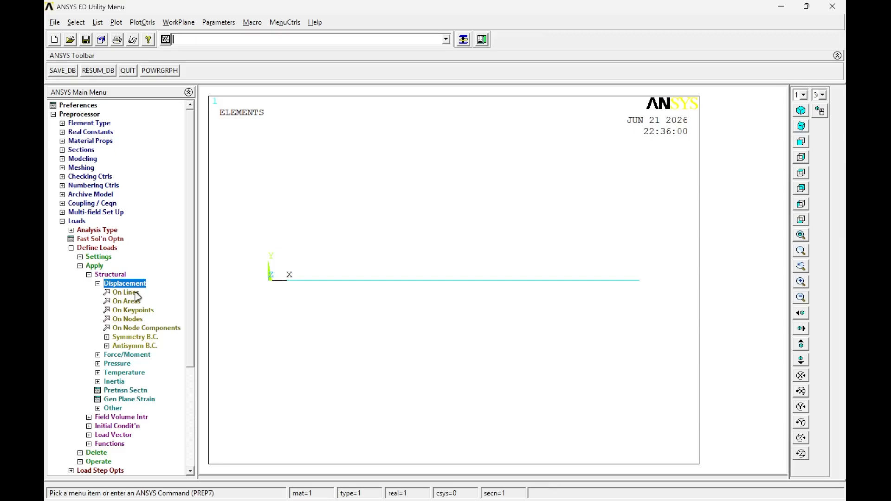
pyautogui.click(141, 310)
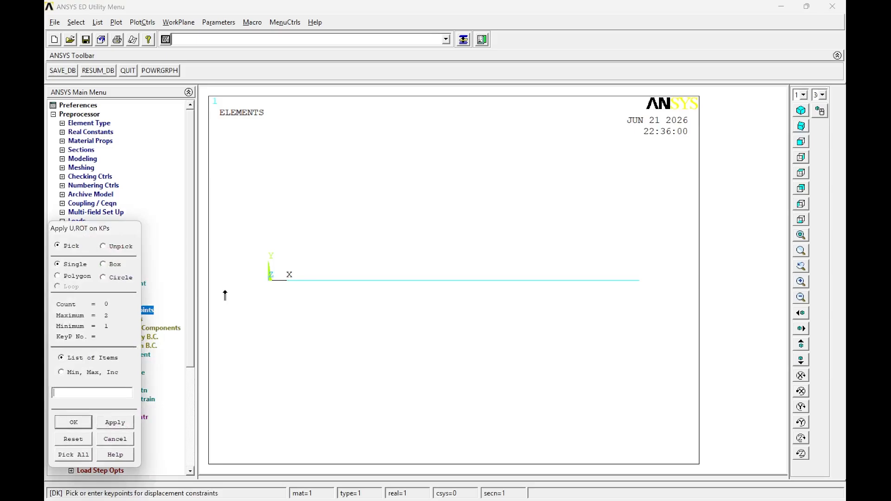
pyautogui.click(88, 423)
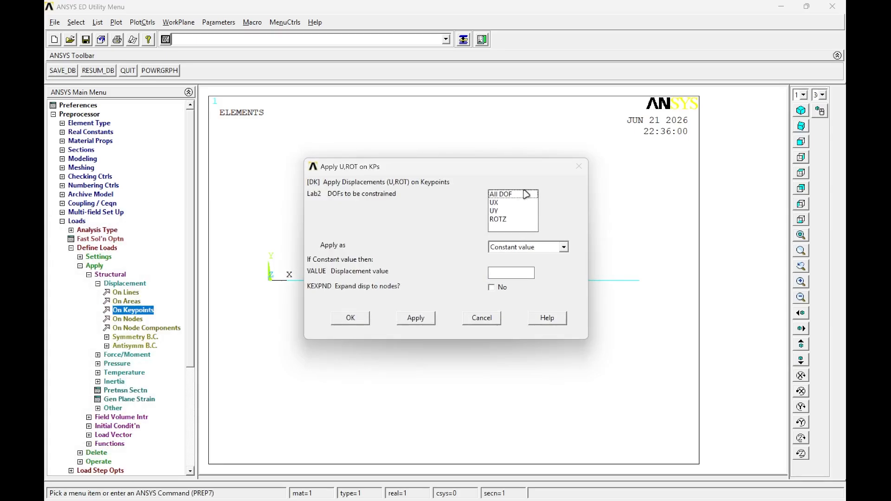
pyautogui.click(526, 194)
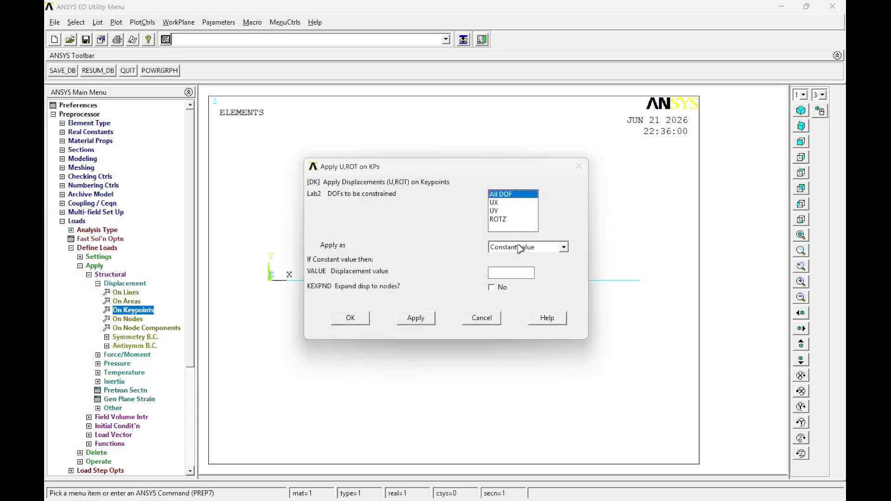
pyautogui.click(507, 277)
pyautogui.write('0')
pyautogui.click(354, 319)
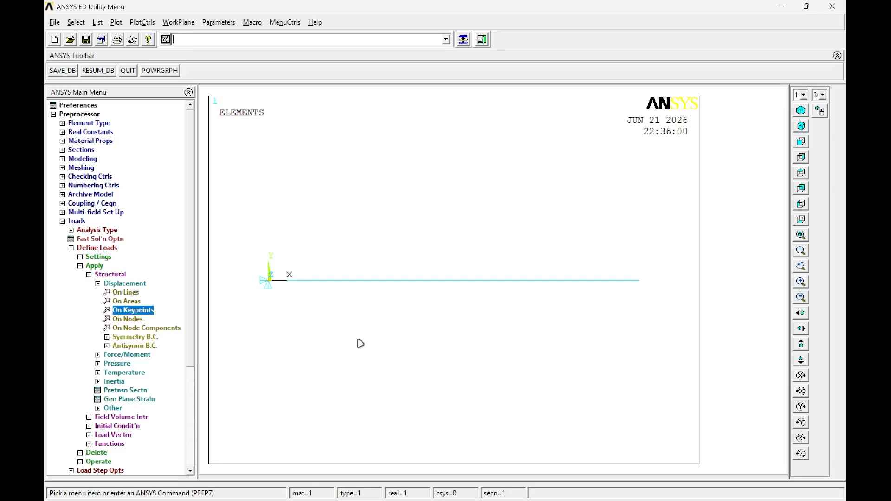
# Step: Solve the current load step and dismiss the solution note and status listing
pyautogui.click(62, 221)
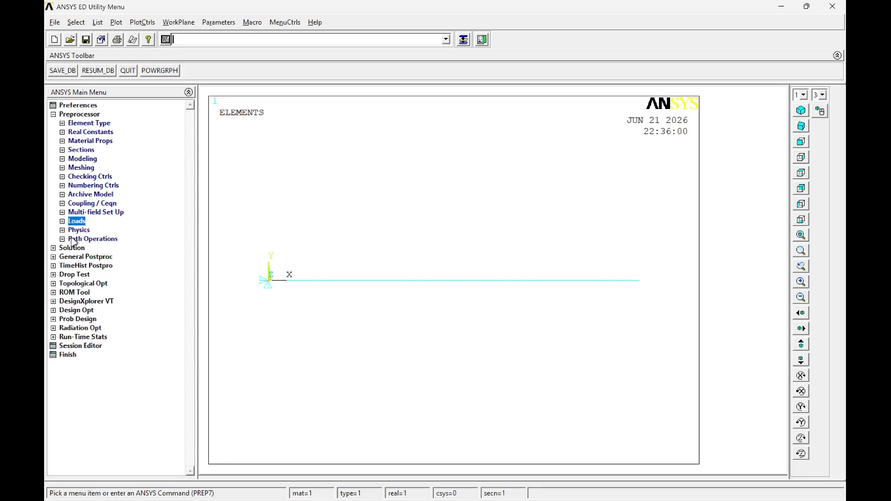
pyautogui.click(70, 248)
pyautogui.click(74, 178)
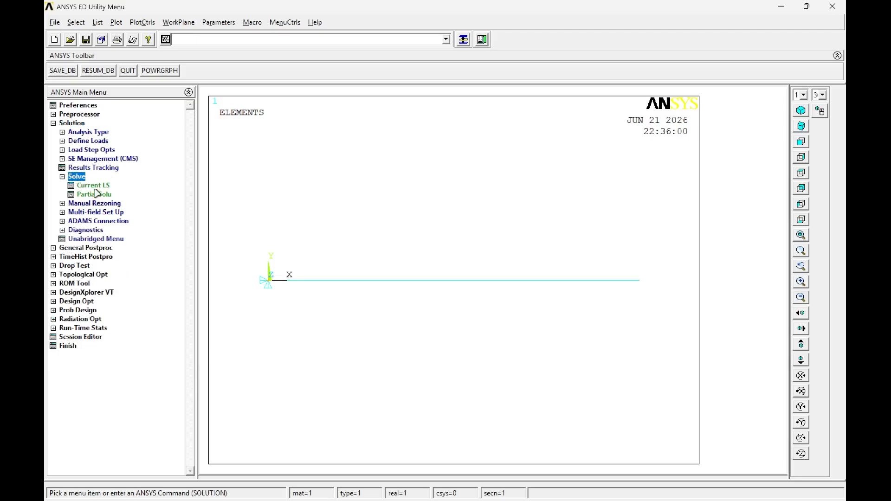
pyautogui.click(93, 186)
pyautogui.click(430, 299)
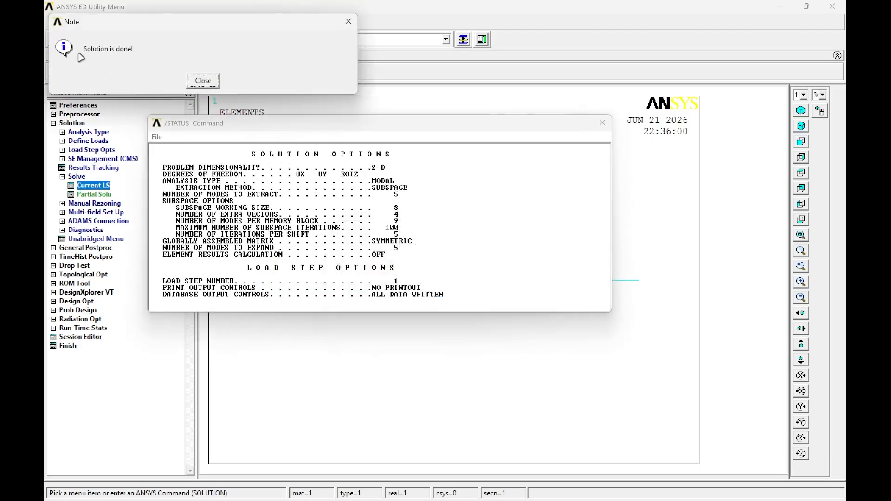
pyautogui.click(190, 83)
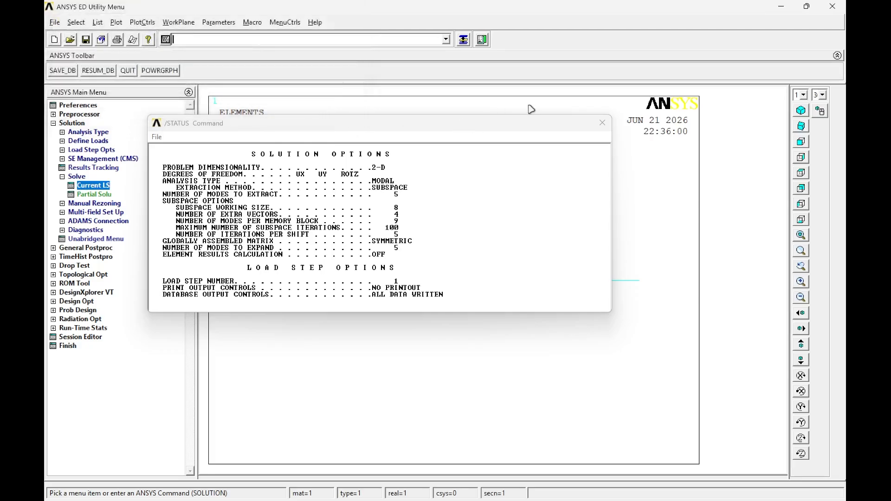
pyautogui.click(602, 123)
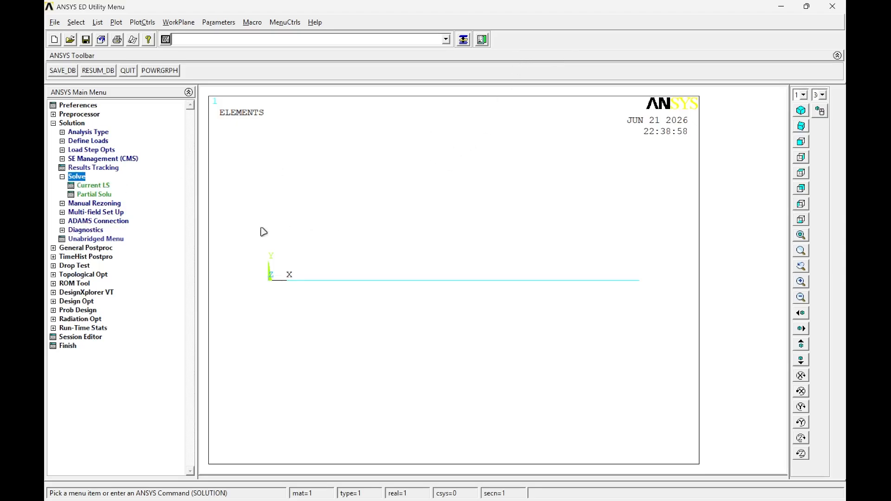
# Step: Read the first results set and plot the deformed shape together with the undeformed beam
pyautogui.click(101, 248)
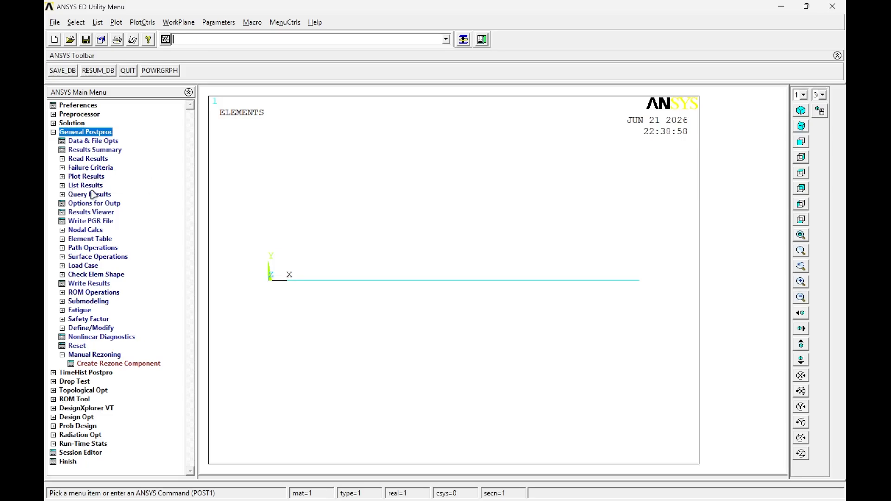
pyautogui.click(88, 159)
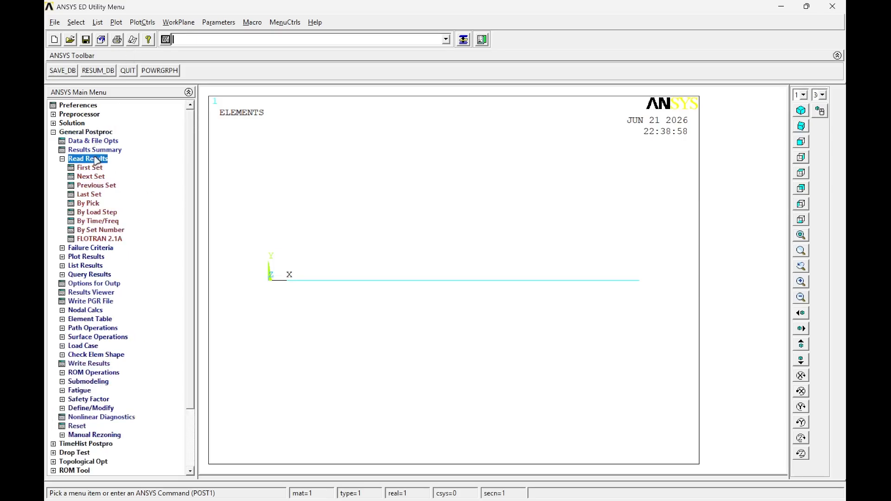
pyautogui.click(94, 169)
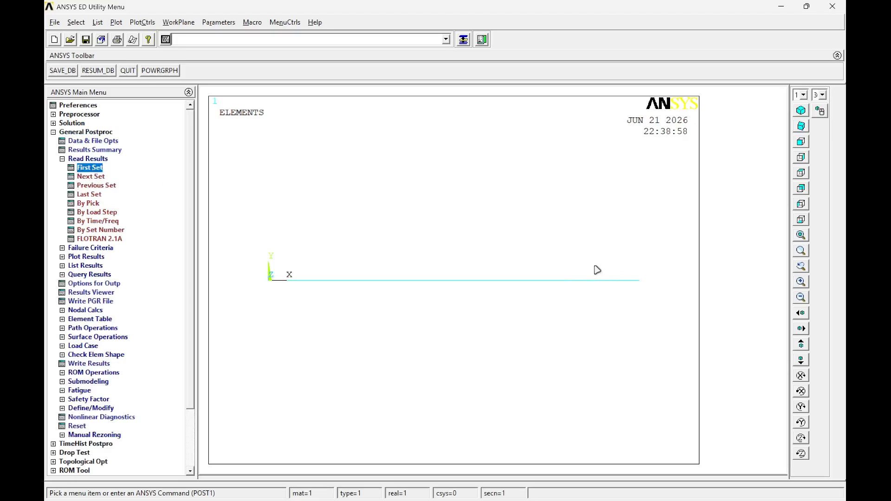
pyautogui.click(85, 258)
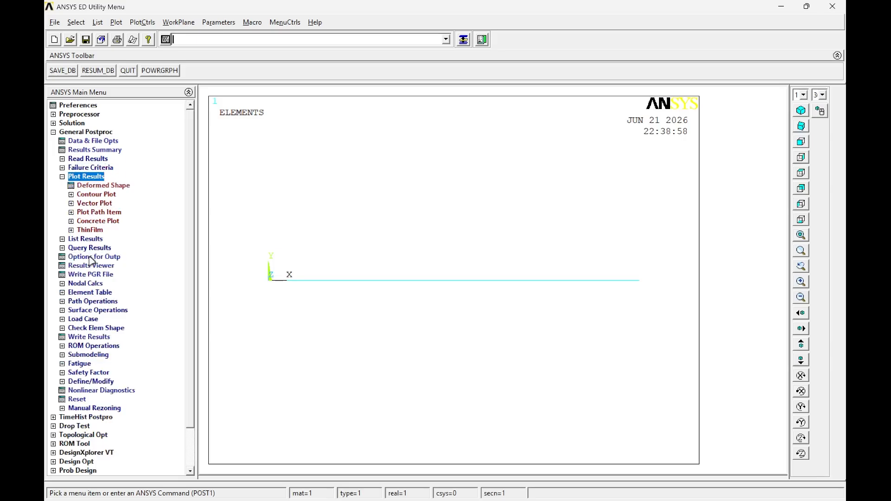
pyautogui.click(113, 187)
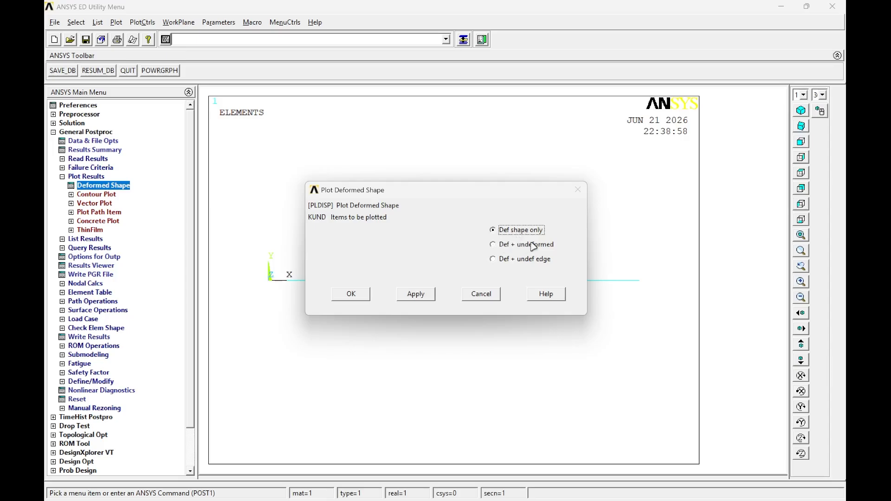
pyautogui.click(531, 250)
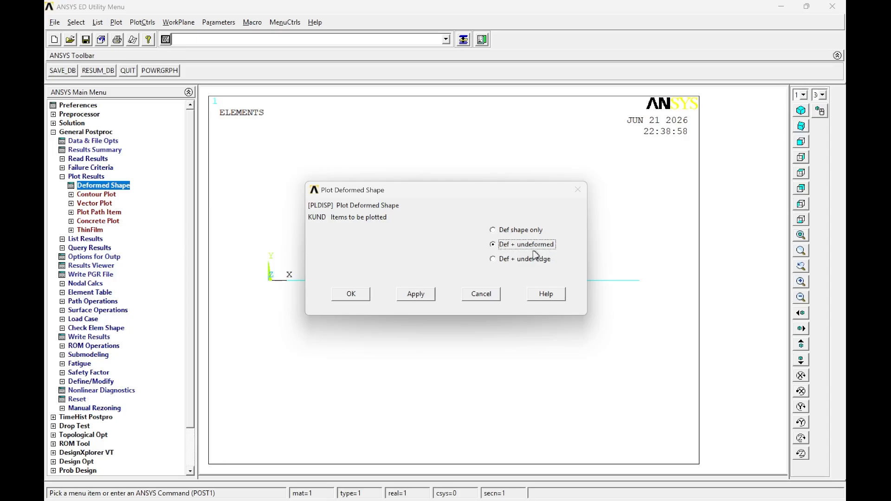
pyautogui.click(364, 297)
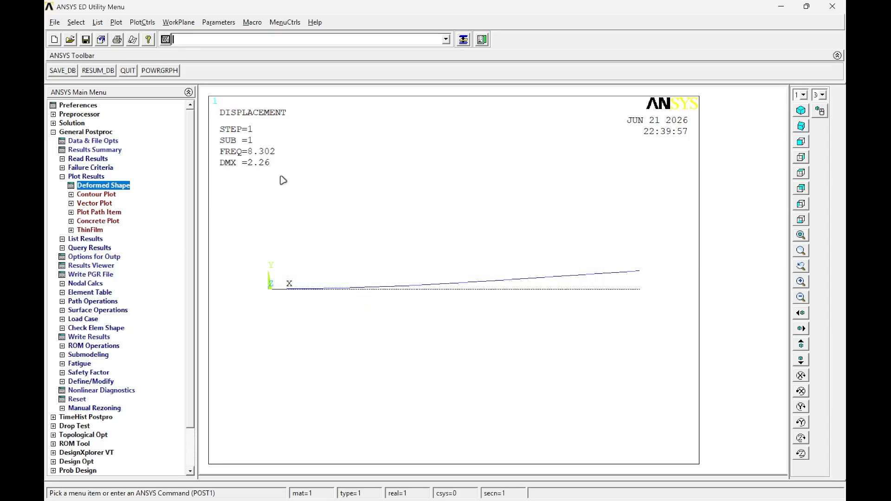
# Step: Read the next results set and refit the plot to display the second mode shape
pyautogui.click(88, 158)
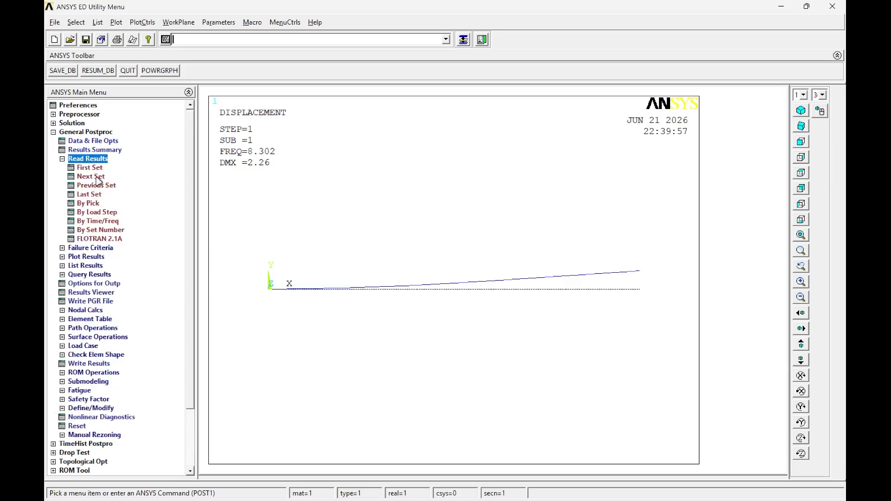
pyautogui.click(97, 181)
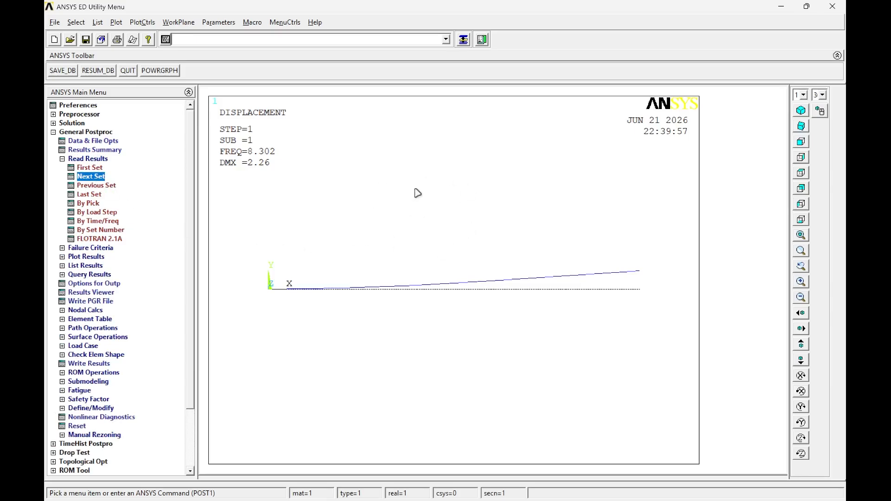
pyautogui.rightClick(409, 207)
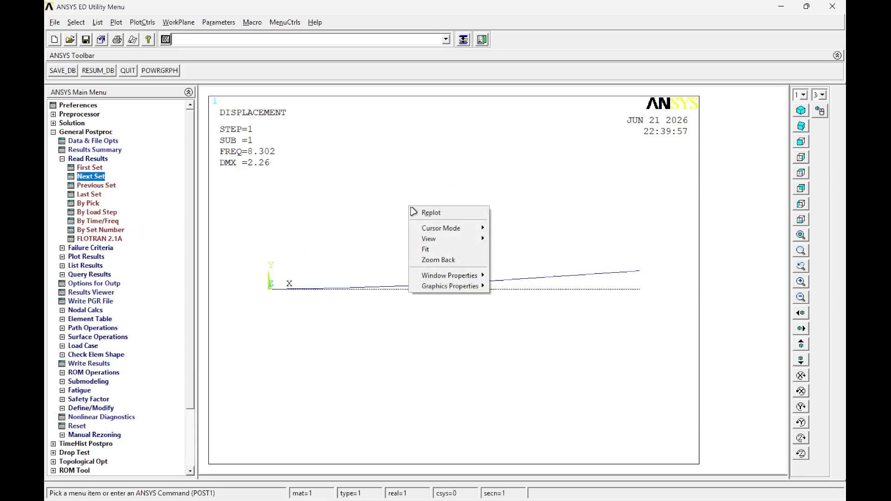
pyautogui.click(449, 250)
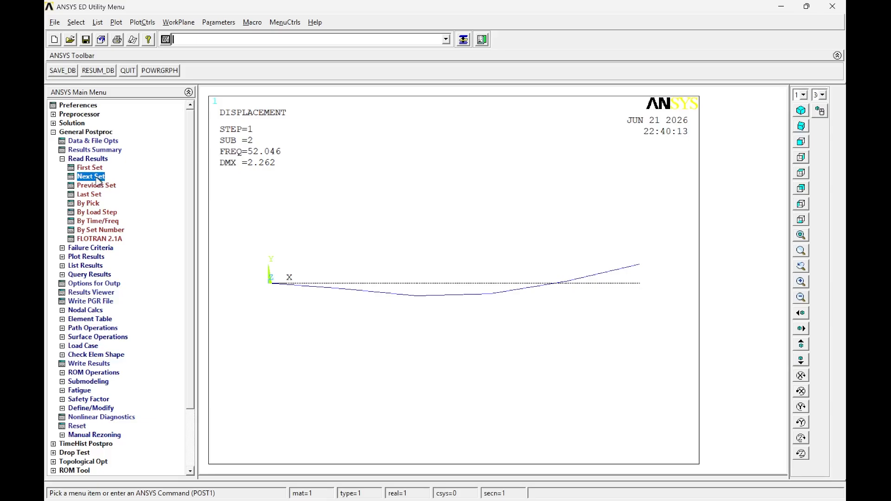
# Step: Read the remaining results sets one after another, refitting the plot each time to display mode shapes three to five
pyautogui.rightClick(450, 205)
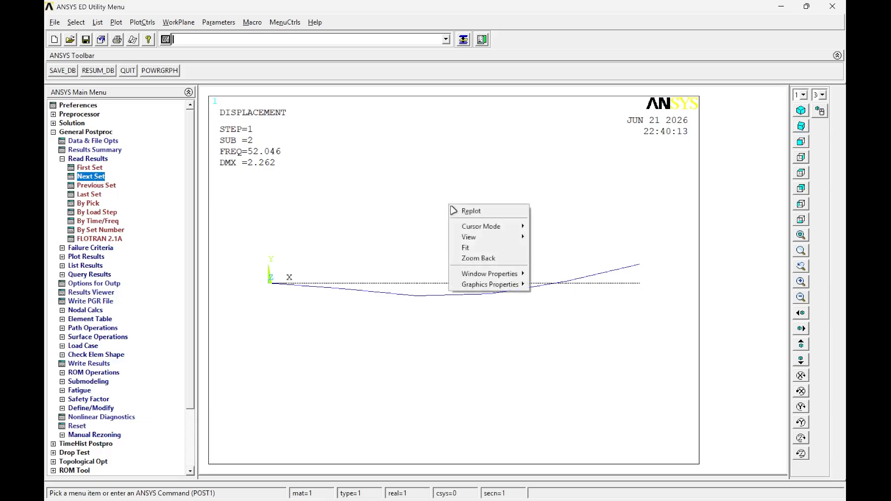
pyautogui.click(476, 250)
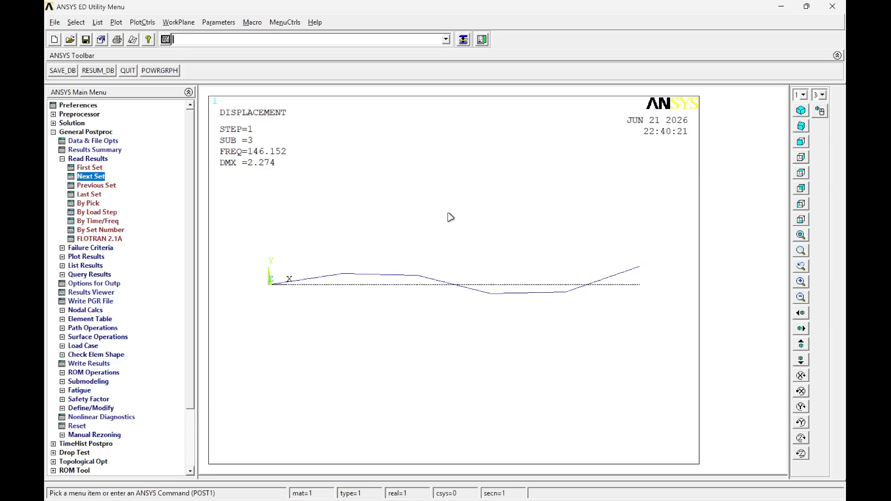
pyautogui.rightClick(448, 213)
pyautogui.click(471, 253)
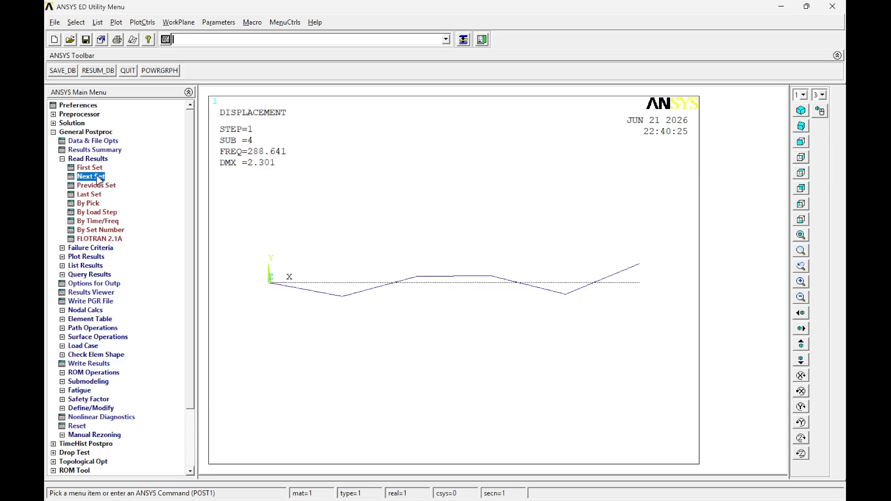
pyautogui.rightClick(520, 239)
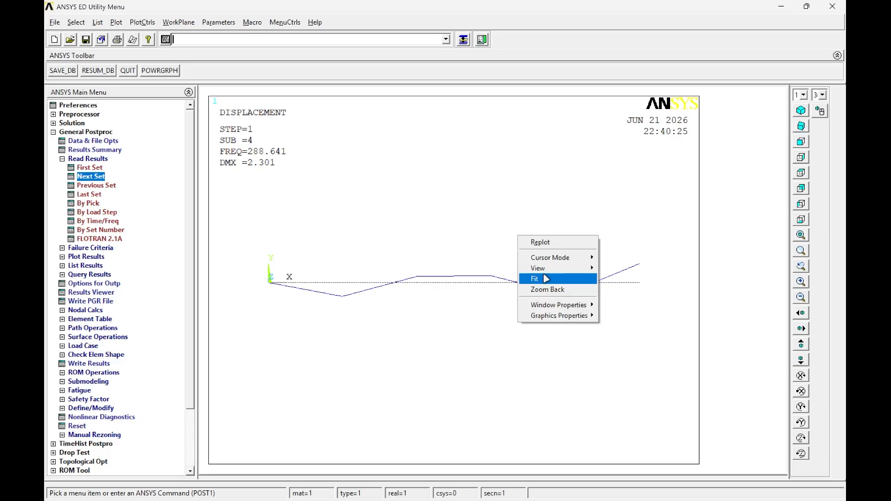
pyautogui.click(546, 278)
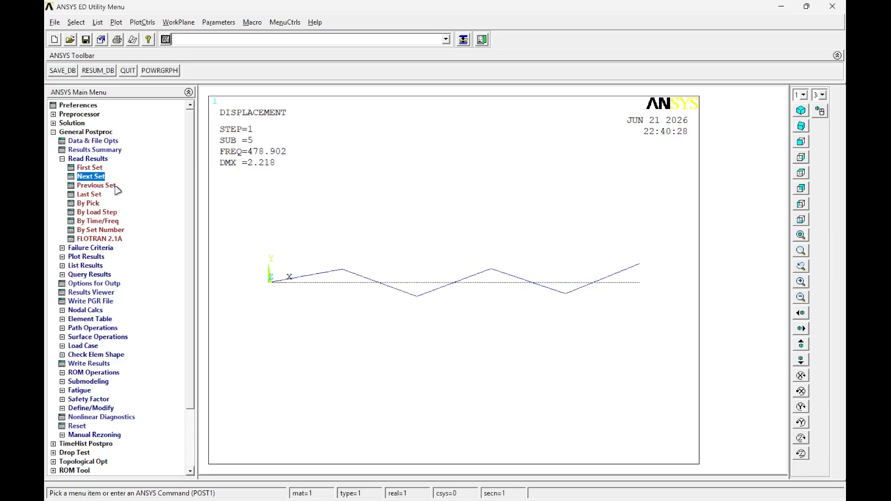
# Step: Read the first results set and refit its plot, and do the same for the last set to compare both mode shapes
pyautogui.click(90, 168)
pyautogui.rightClick(579, 195)
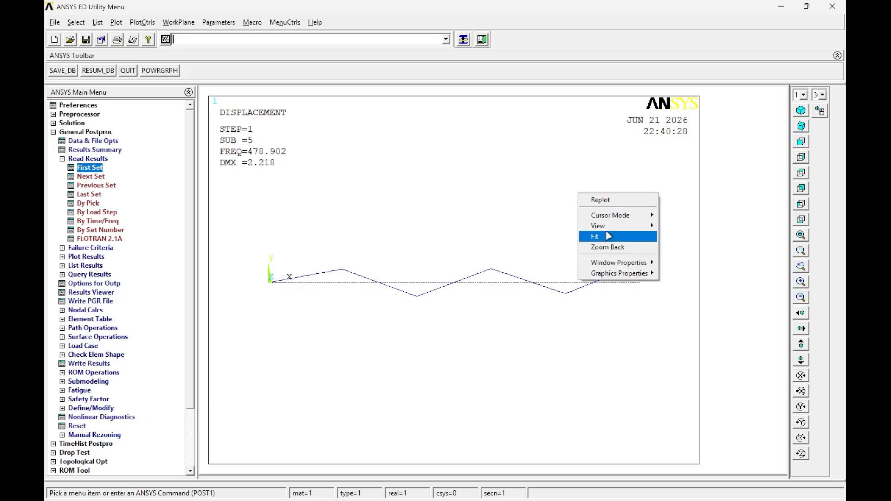
pyautogui.click(606, 235)
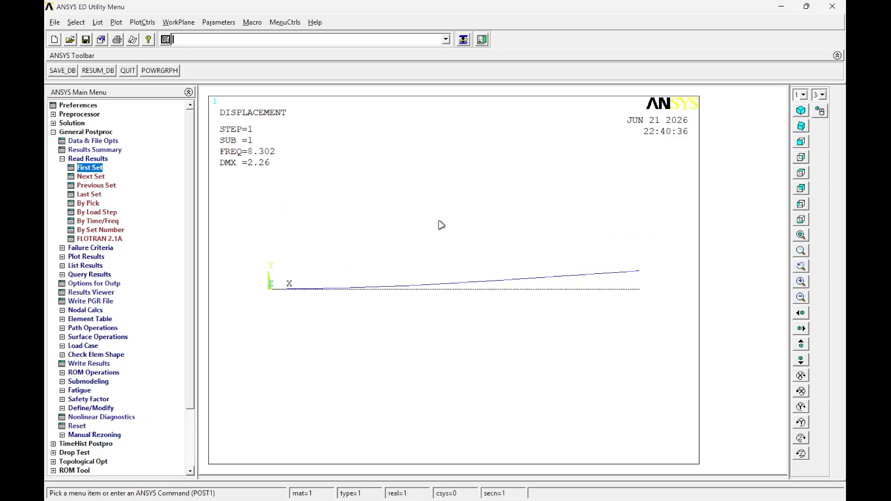
pyautogui.click(95, 196)
pyautogui.rightClick(413, 179)
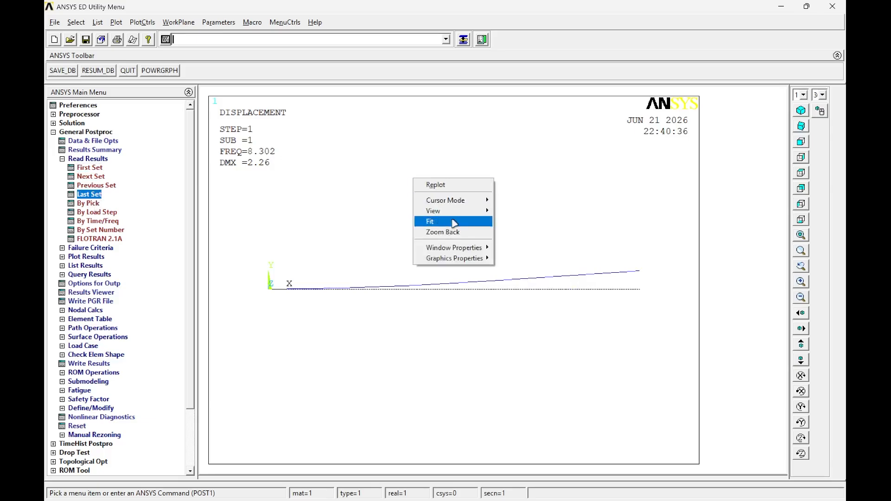
pyautogui.click(453, 222)
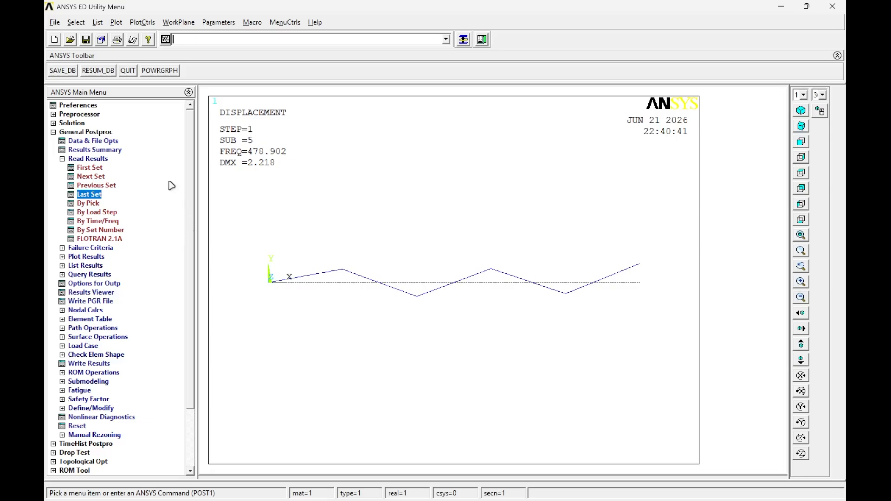
# Step: Plot the nodal displacement vector sum contours for the last results set, showing the deformed shape only
pyautogui.click(86, 258)
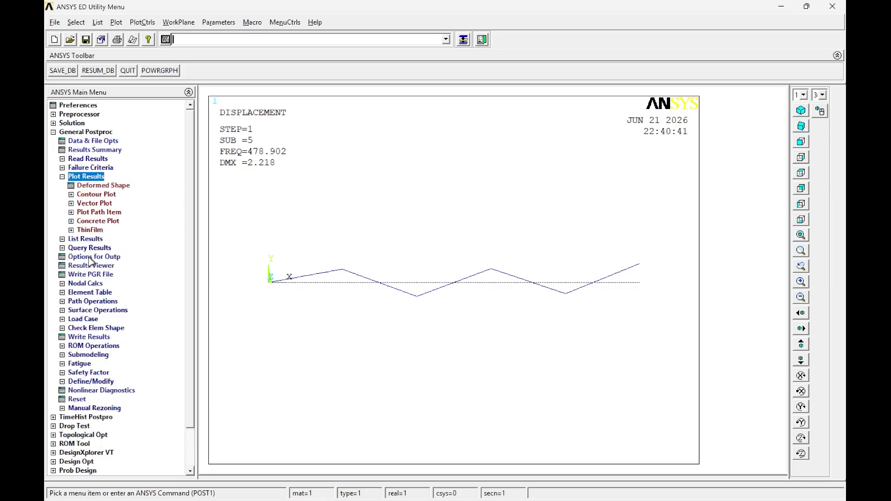
pyautogui.click(97, 194)
pyautogui.click(99, 203)
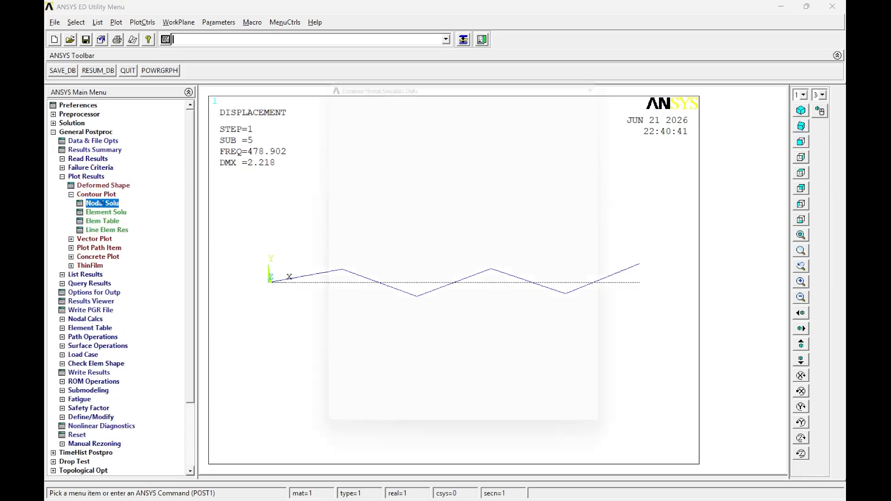
pyautogui.click(389, 138)
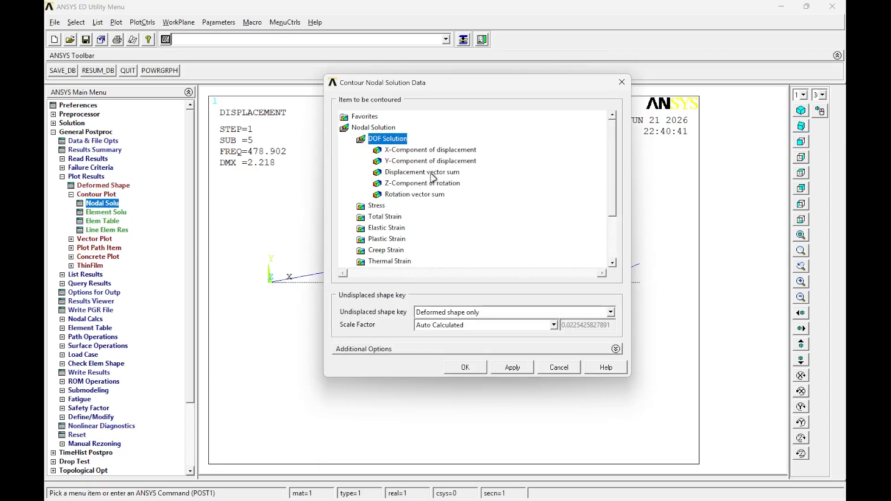
pyautogui.click(431, 173)
pyautogui.click(466, 368)
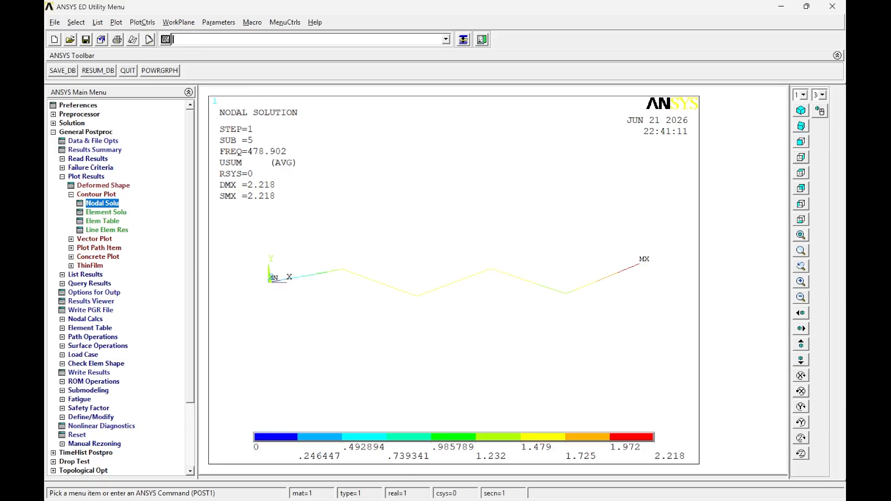
# Step: Animate the mode shape with 10 frames, 0.5 s delay and linear acceleration, displaying the deformed and undeformed beam
pyautogui.click(143, 23)
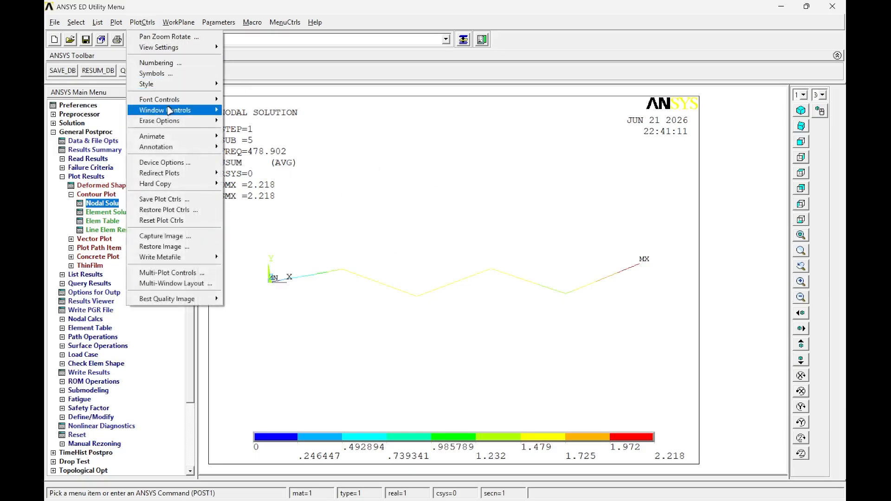
pyautogui.moveTo(178, 140)
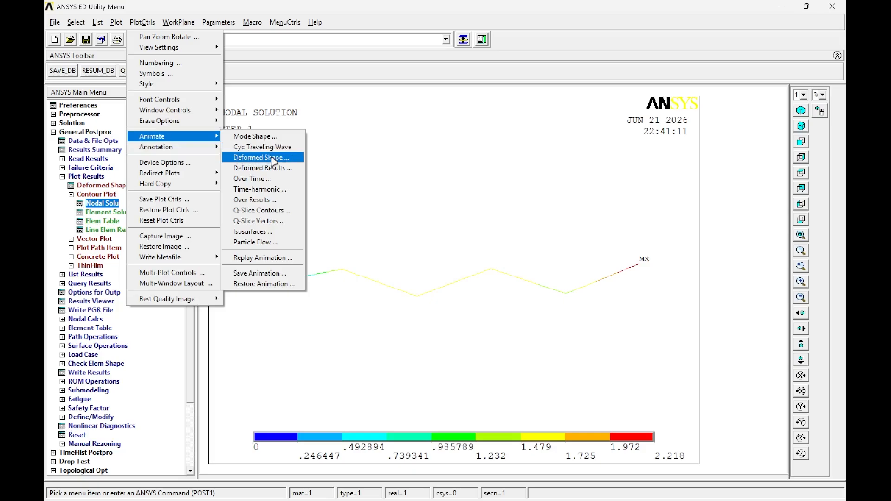
pyautogui.click(282, 137)
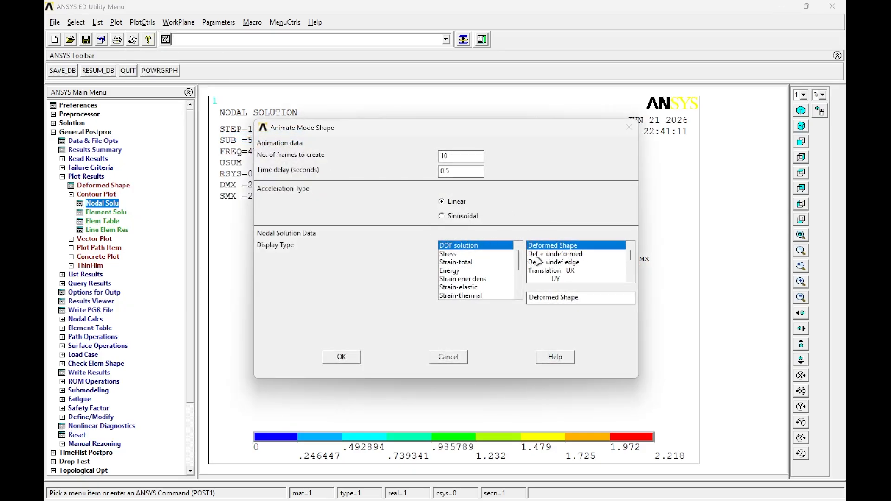
pyautogui.click(566, 253)
pyautogui.click(355, 356)
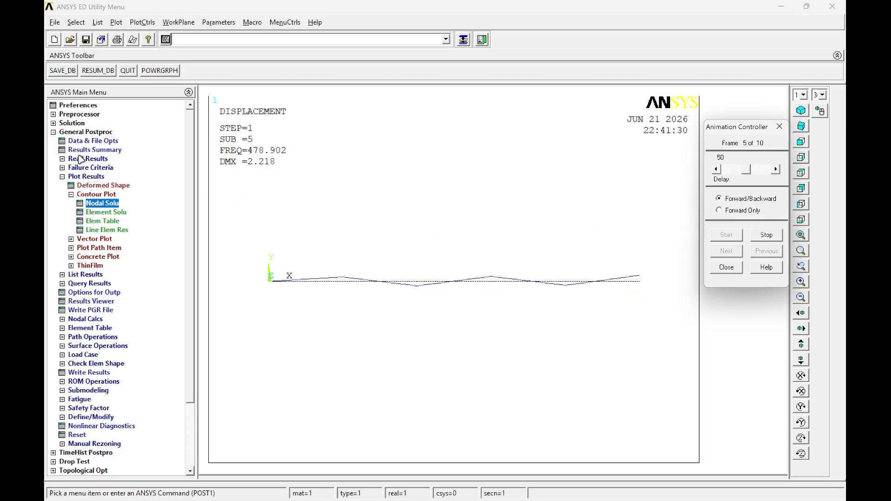
# Step: Read the first results set and try to refit the plot to its mode shape while the animation is running
pyautogui.click(95, 159)
pyautogui.click(96, 160)
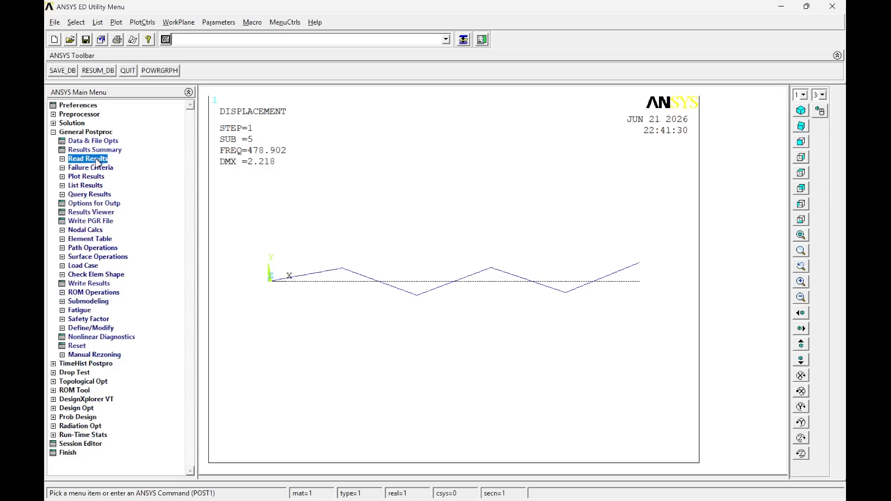
pyautogui.click(97, 160)
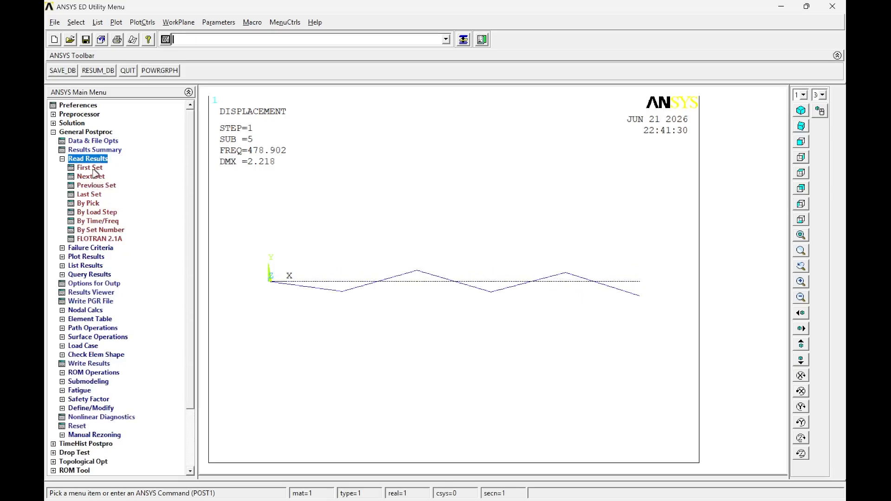
pyautogui.click(95, 168)
pyautogui.rightClick(457, 224)
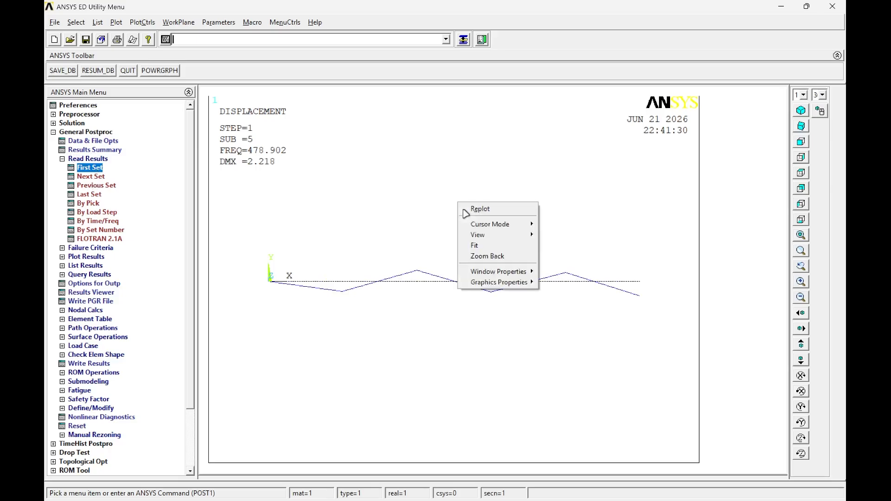
pyautogui.click(489, 246)
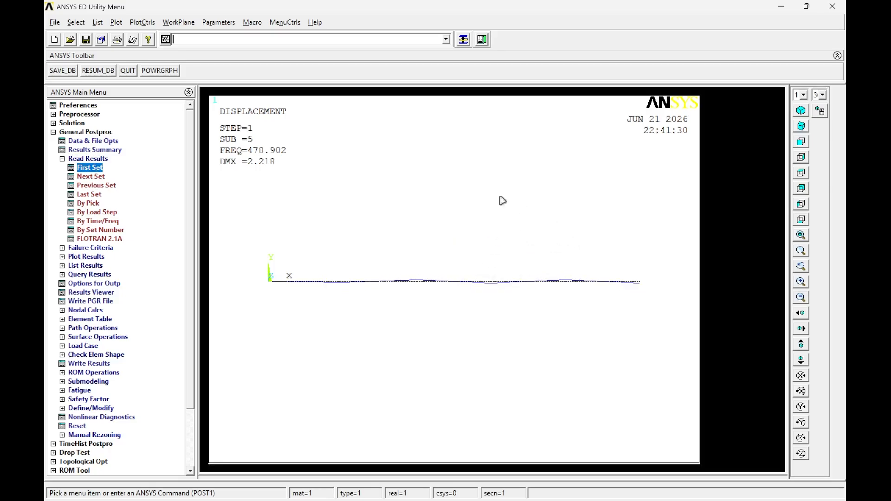
pyautogui.rightClick(459, 213)
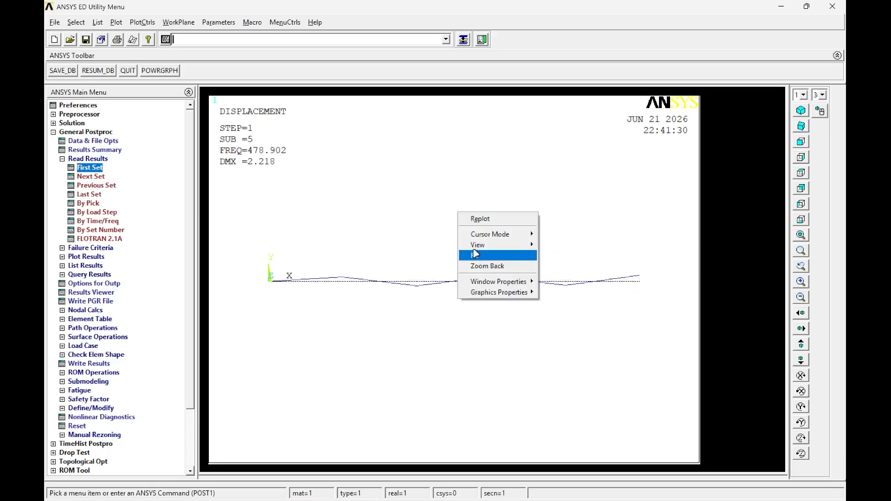
pyautogui.click(473, 251)
pyautogui.rightClick(335, 153)
pyautogui.click(480, 282)
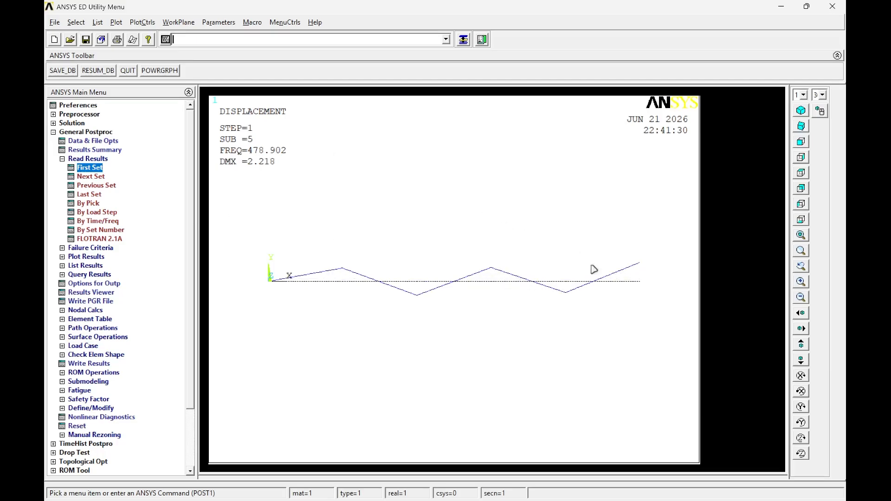